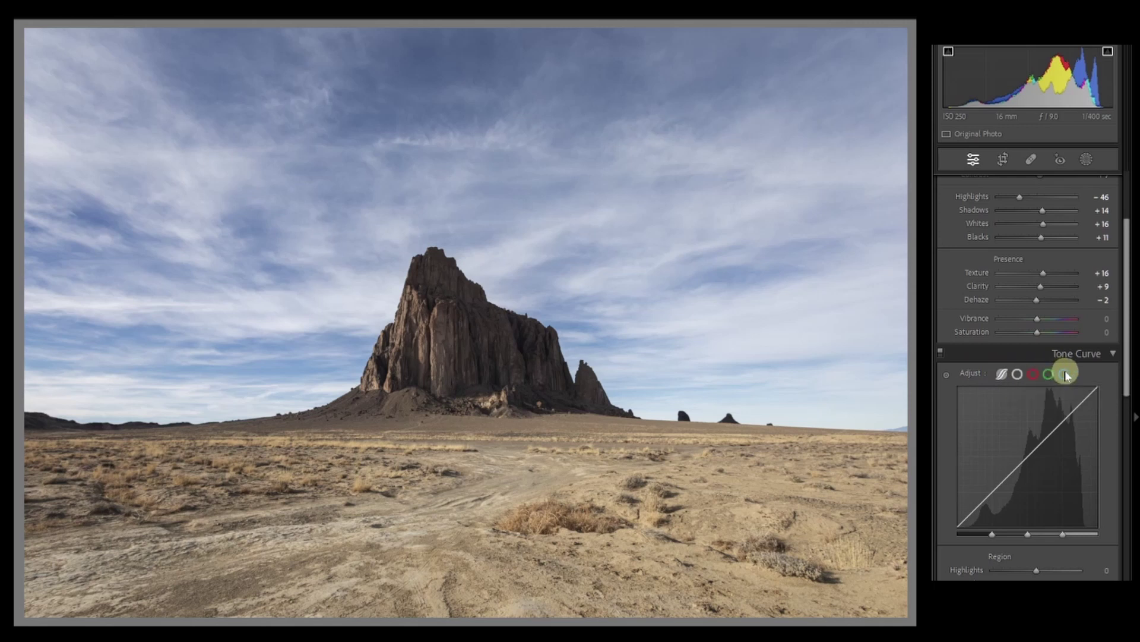
# - Try an on-image targeted adjustment of the sky tones with the parametric tone curve, and reset the curve
pyautogui.click(947, 376)
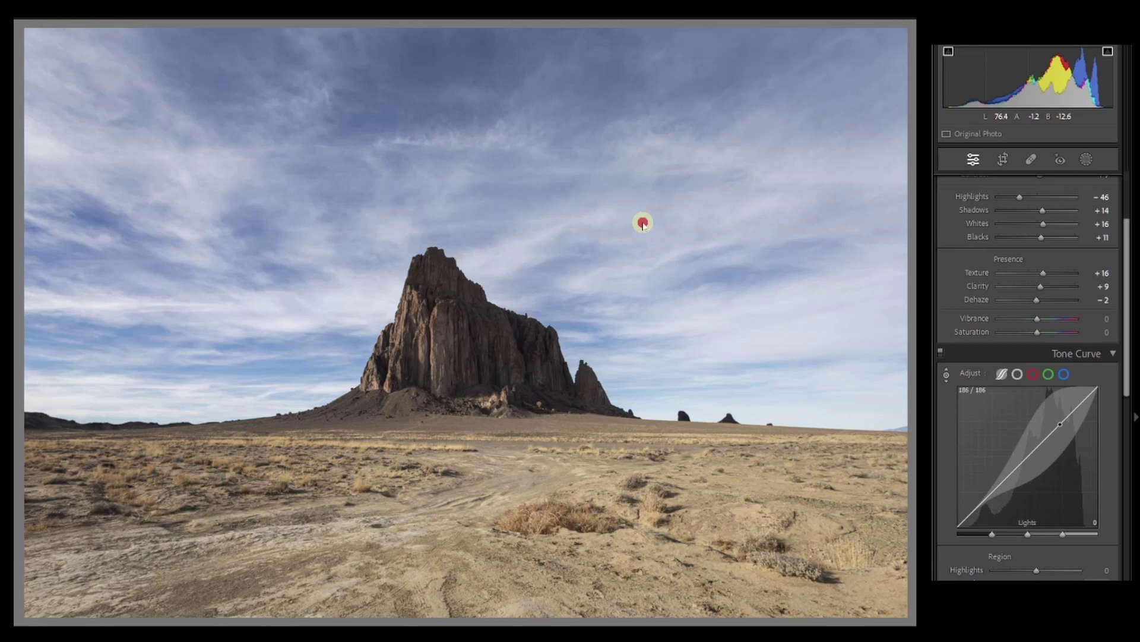
pyautogui.moveTo(753, 207)
pyautogui.mouseDown()
pyautogui.moveTo(764, 228)
pyautogui.moveTo(759, 190)
pyautogui.moveTo(764, 215)
pyautogui.mouseUp()
pyautogui.click(1041, 379)
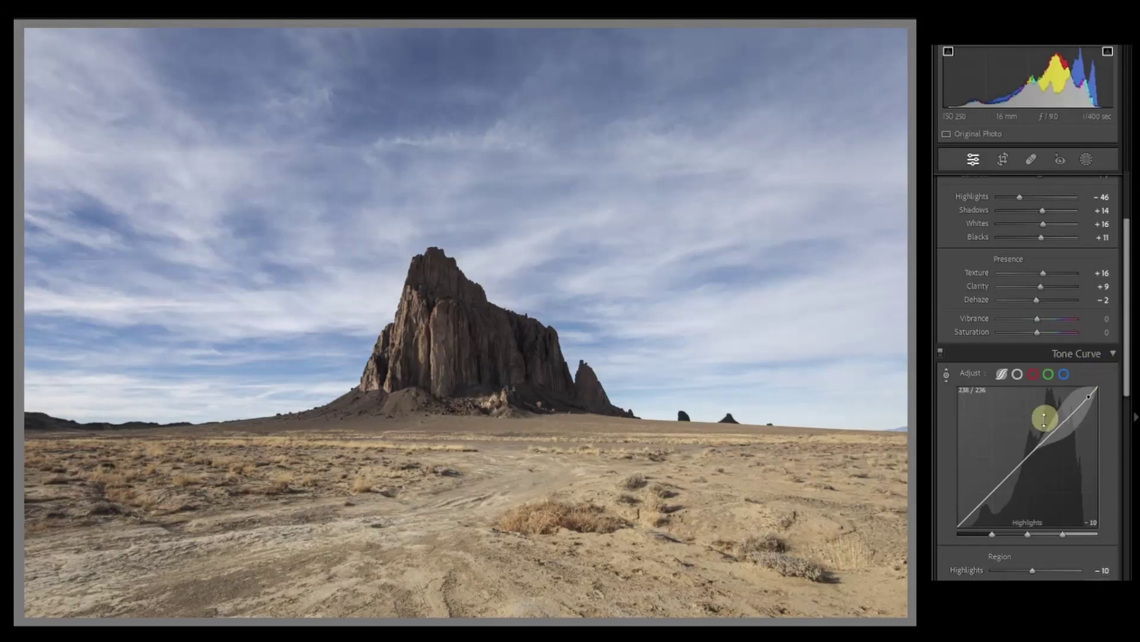
pyautogui.rightClick(1034, 455)
pyautogui.click(1033, 452)
pyautogui.click(1001, 374)
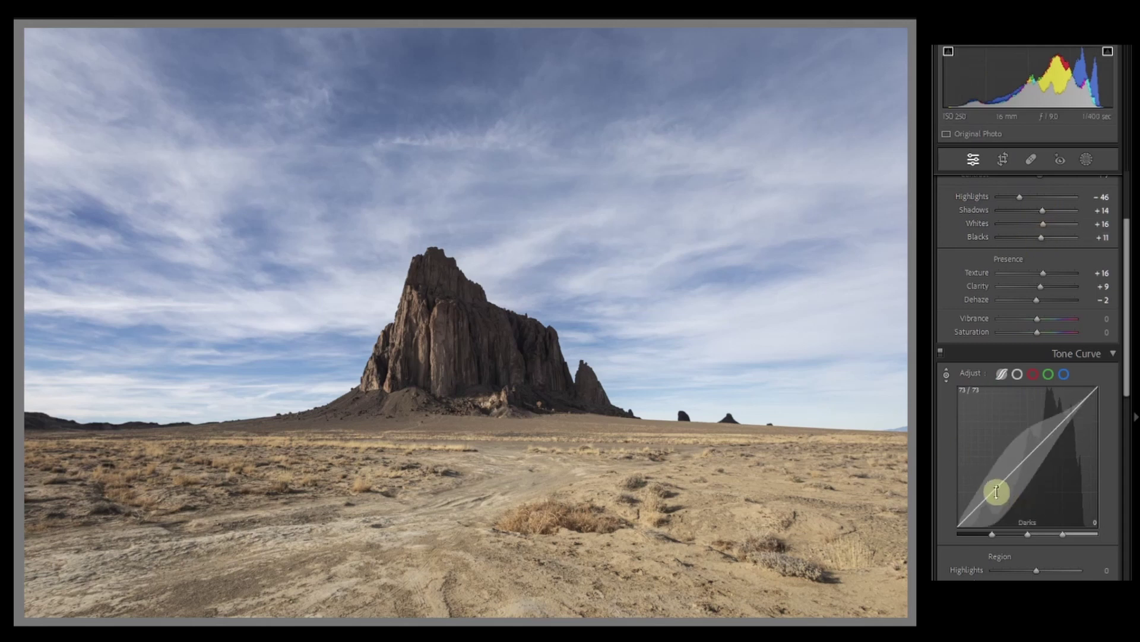
# - Shift the parametric curve's shadow split toward the blacks and its midtone and highlight splits toward the whites
pyautogui.click(992, 533)
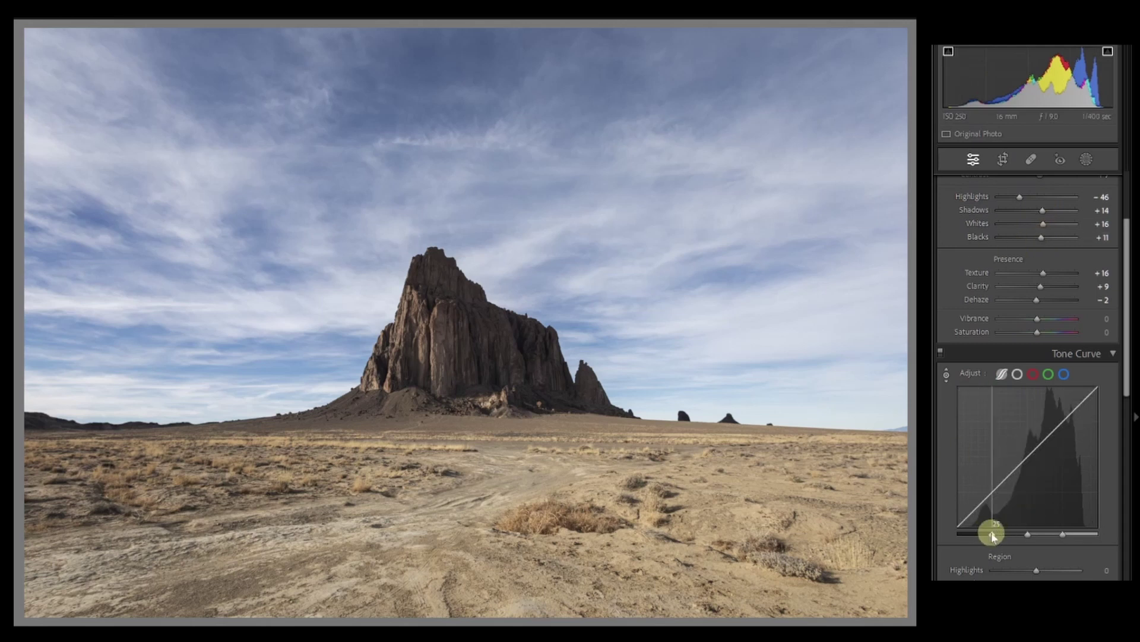
pyautogui.moveTo(992, 533); pyautogui.dragTo(981, 533)
pyautogui.moveTo(1030, 534); pyautogui.dragTo(1039, 533)
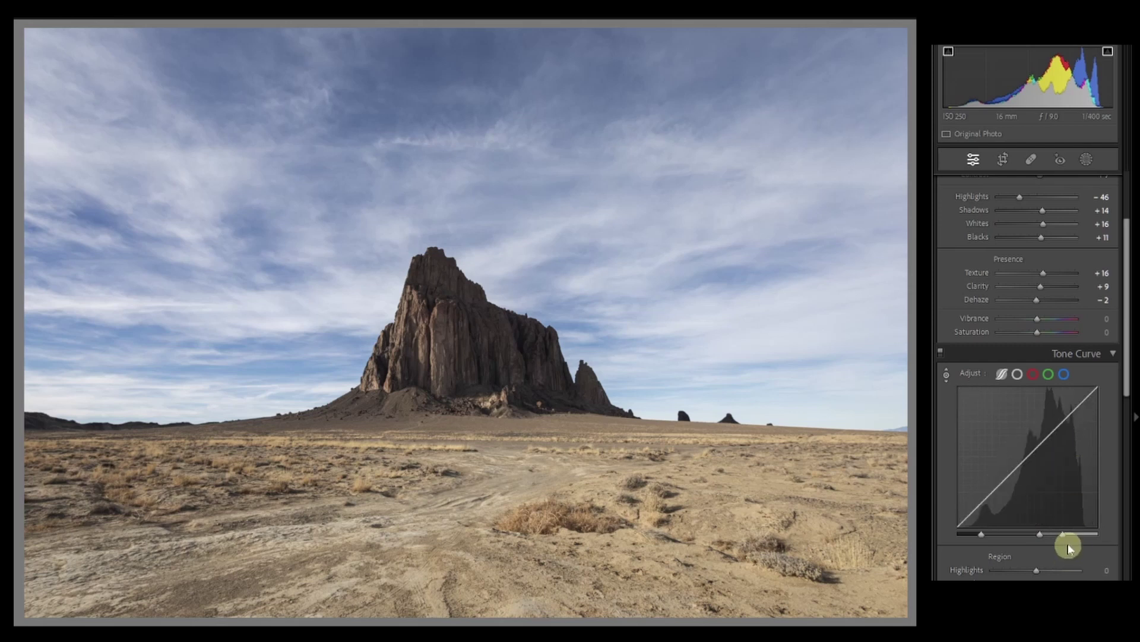
pyautogui.moveTo(1063, 535); pyautogui.dragTo(1074, 535)
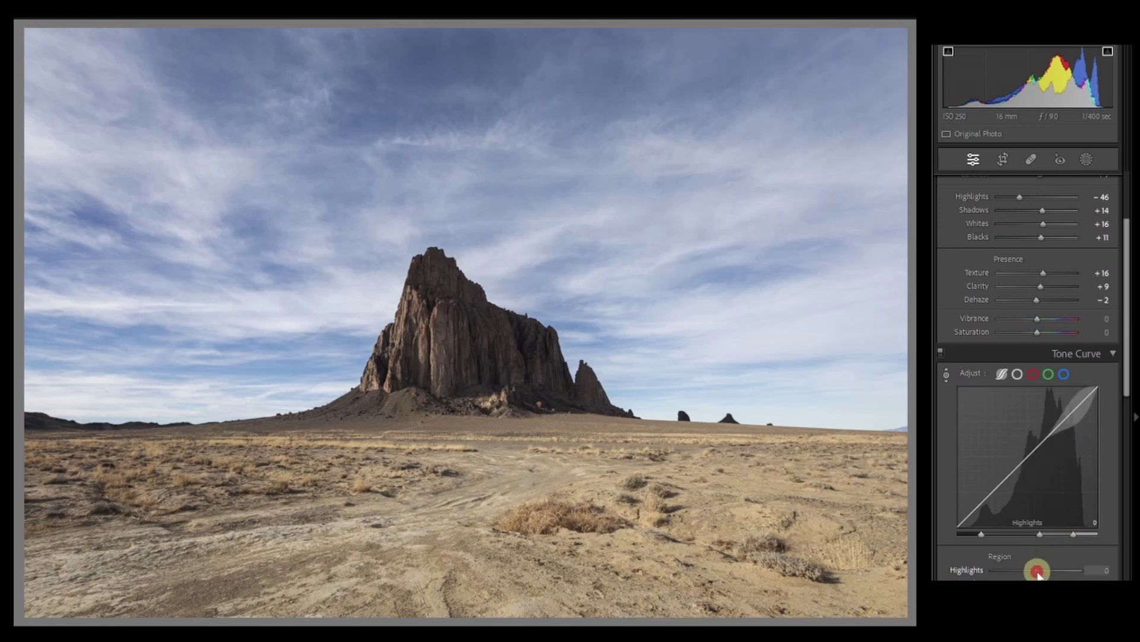
# - Try the Highlights region at +69 with the highlight split moved slightly further, and reset the regions and splits
pyautogui.moveTo(1038, 571); pyautogui.dragTo(1068, 572)
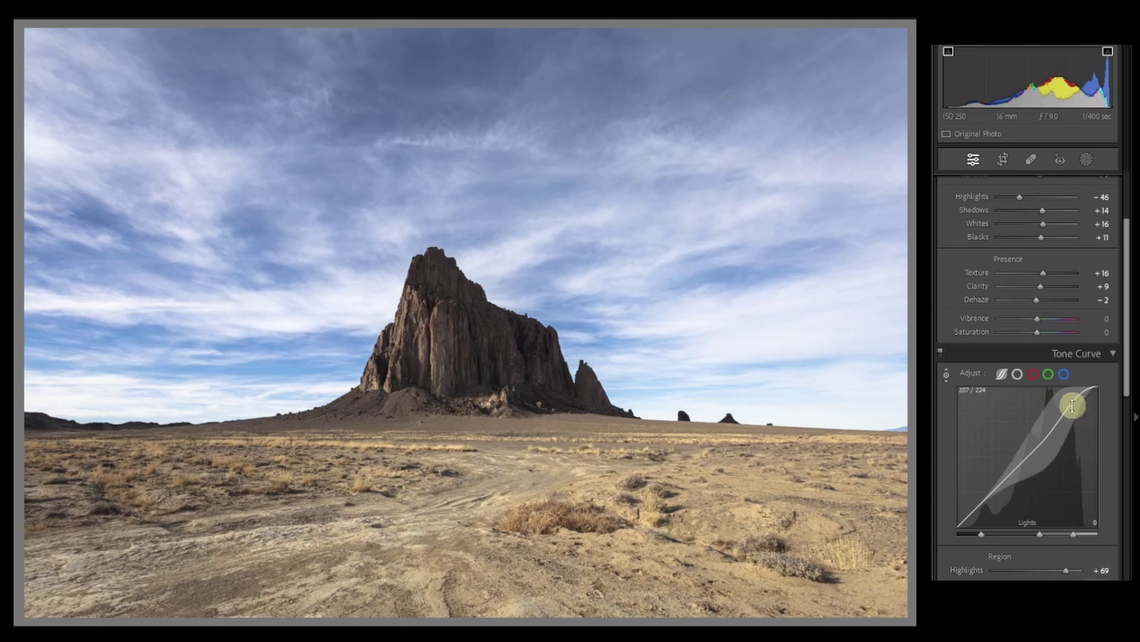
pyautogui.moveTo(1072, 535)
pyautogui.mouseDown()
pyautogui.moveTo(1061, 532)
pyautogui.moveTo(1077, 534)
pyautogui.mouseUp()
pyautogui.rightClick(1025, 451)
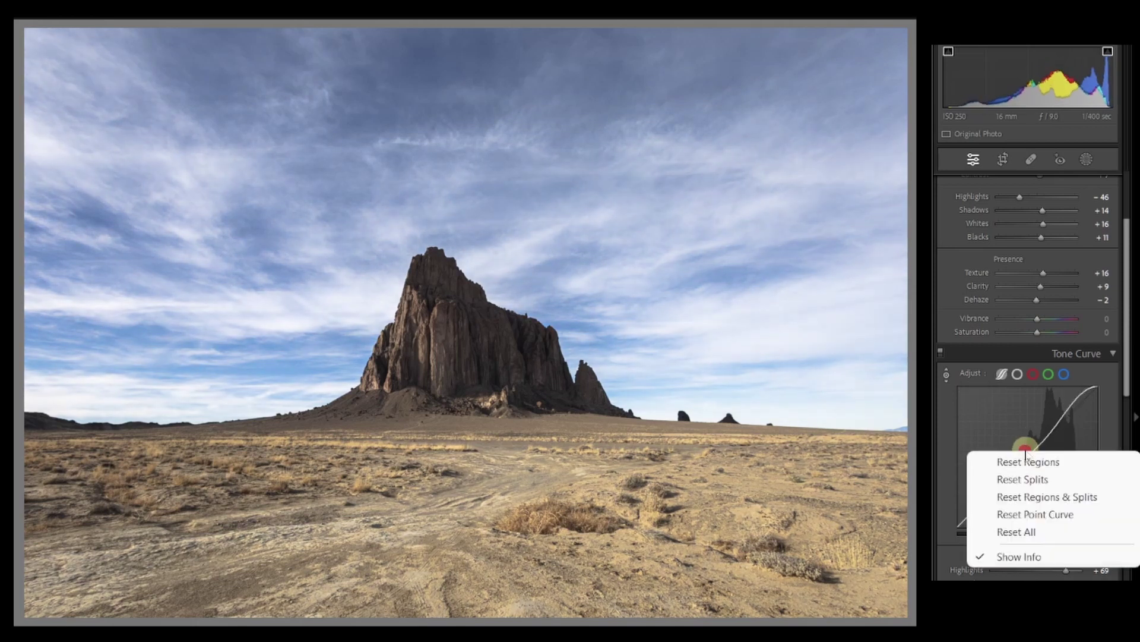
pyautogui.click(1039, 499)
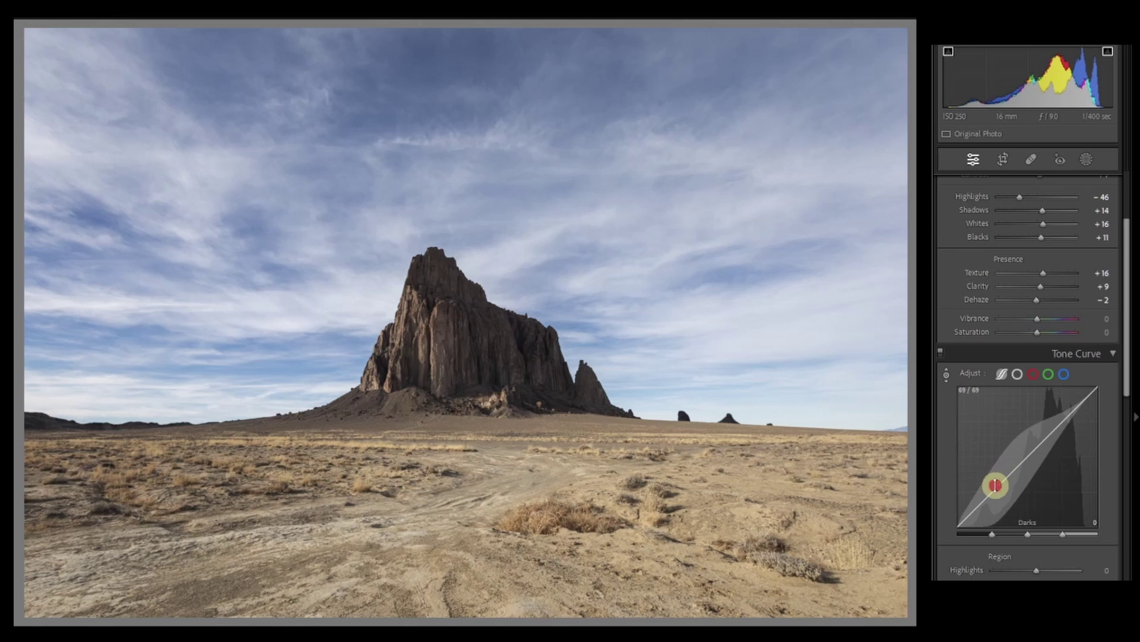
# - Try a gentle S-curve by pulling down the Darks and raising the Highlights region to +17, and reset the regions
pyautogui.moveTo(996, 488); pyautogui.dragTo(996, 496)
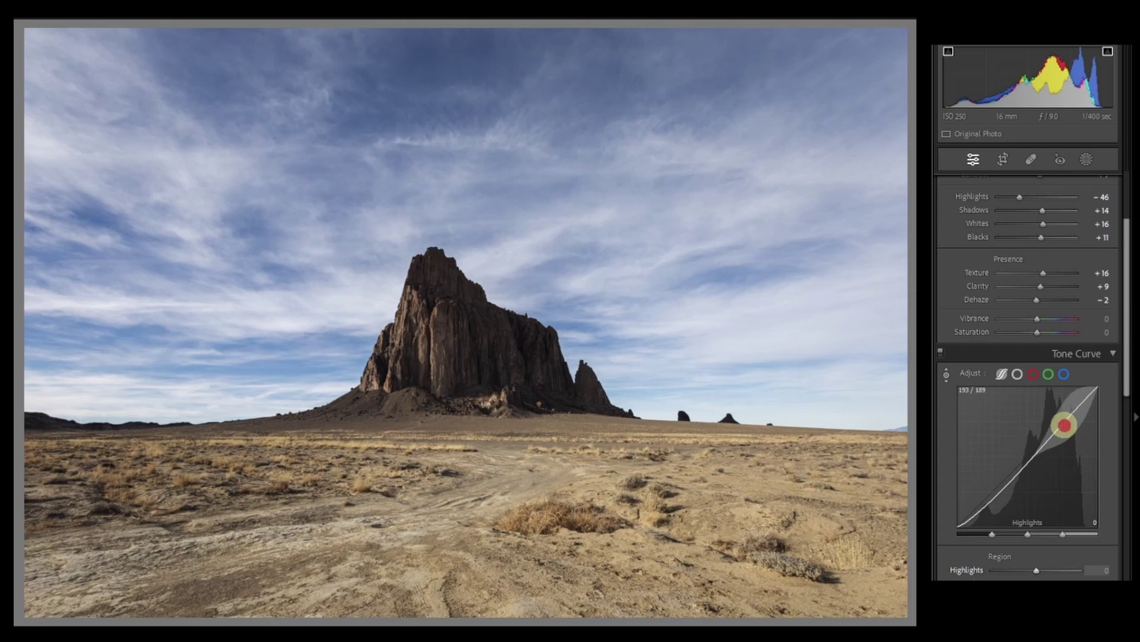
pyautogui.moveTo(1065, 424); pyautogui.dragTo(1050, 411)
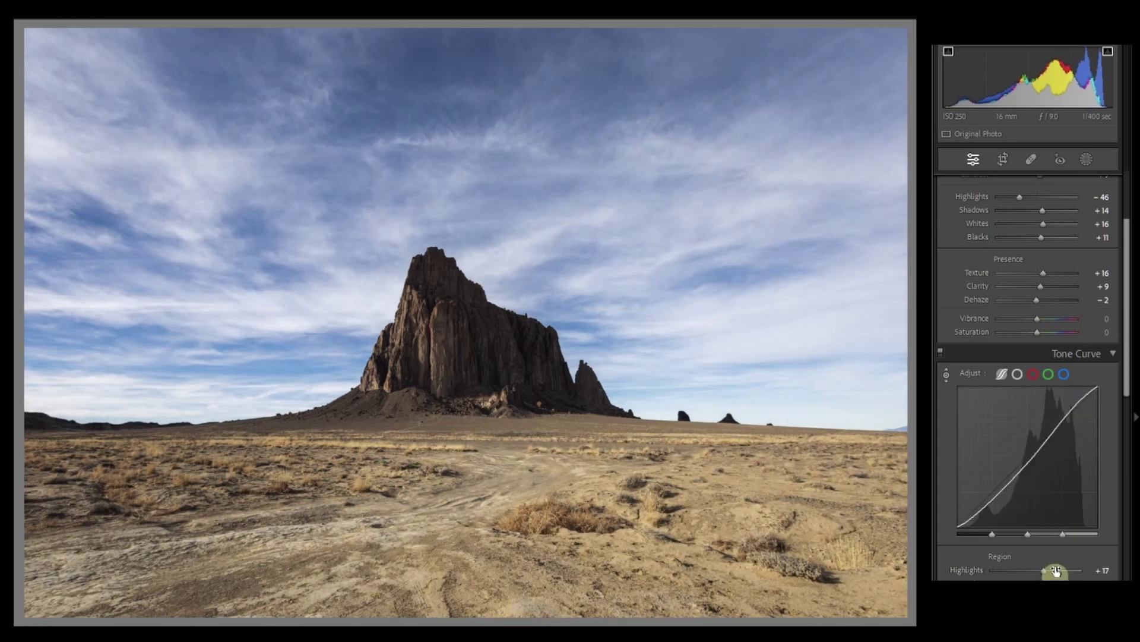
pyautogui.rightClick(1016, 428)
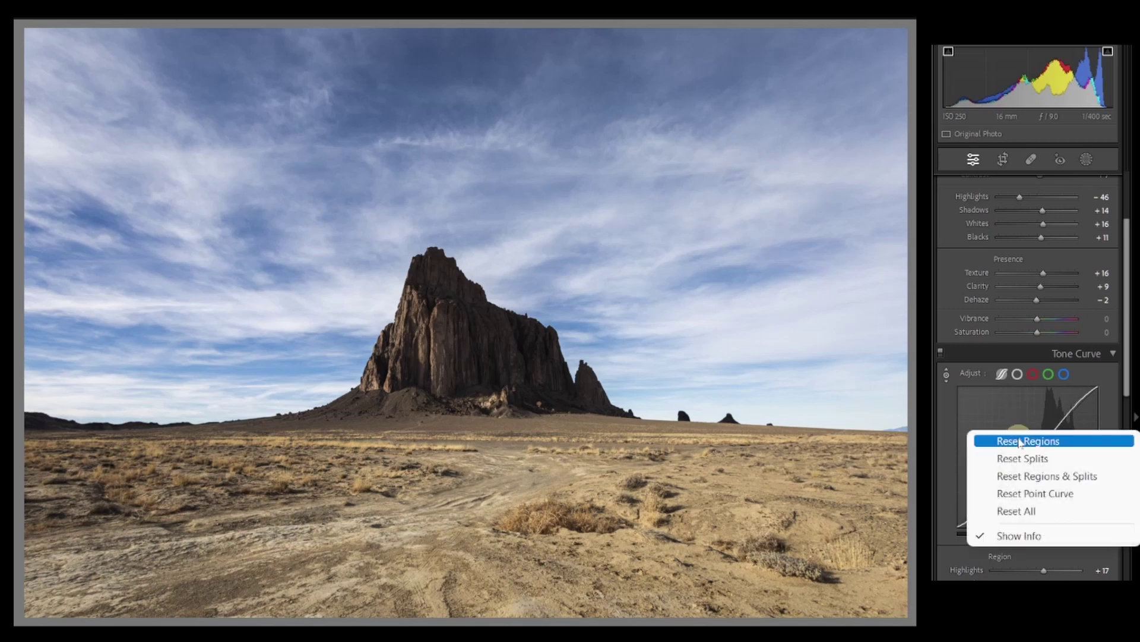
pyautogui.click(1019, 441)
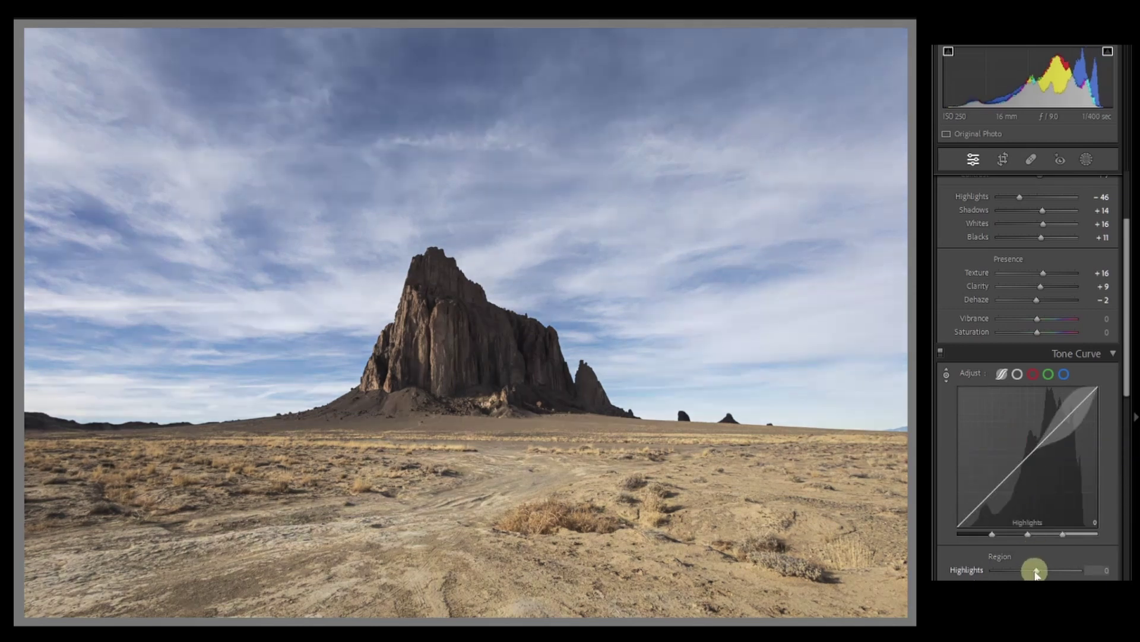
# - Try an S-curve using the region sliders with Highlights at +22, and reset the parametric curve
pyautogui.moveTo(1035, 572); pyautogui.dragTo(1034, 593)
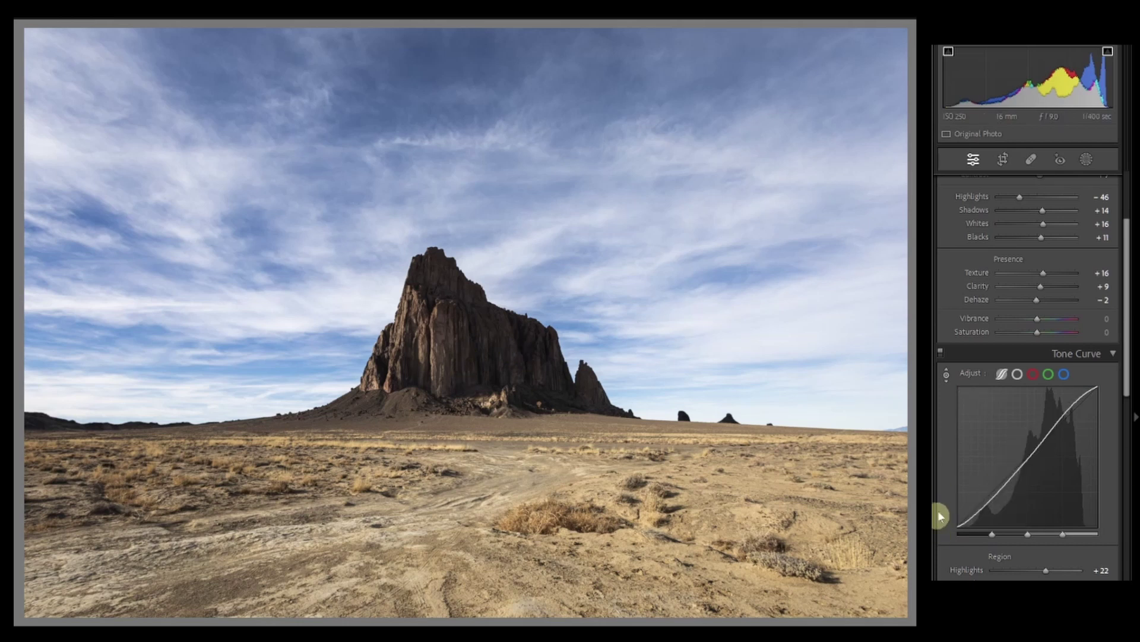
pyautogui.rightClick(1034, 450)
pyautogui.click(1028, 450)
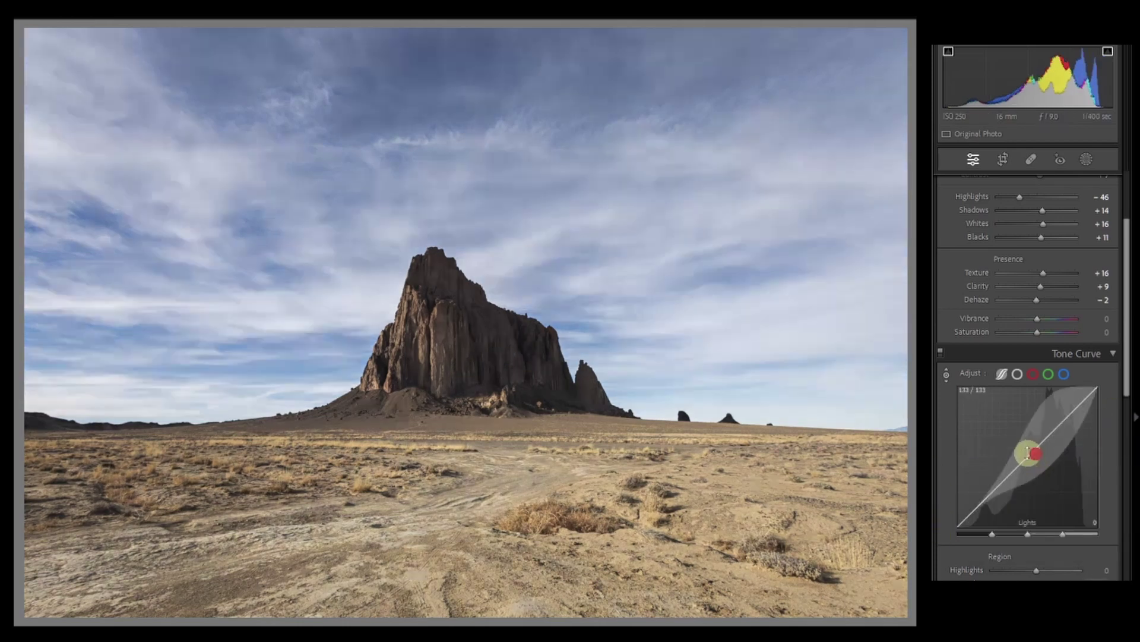
# - Switch the tone curve to the point curve and add five control points along the diagonal, the brightest at 210
pyautogui.click(1017, 374)
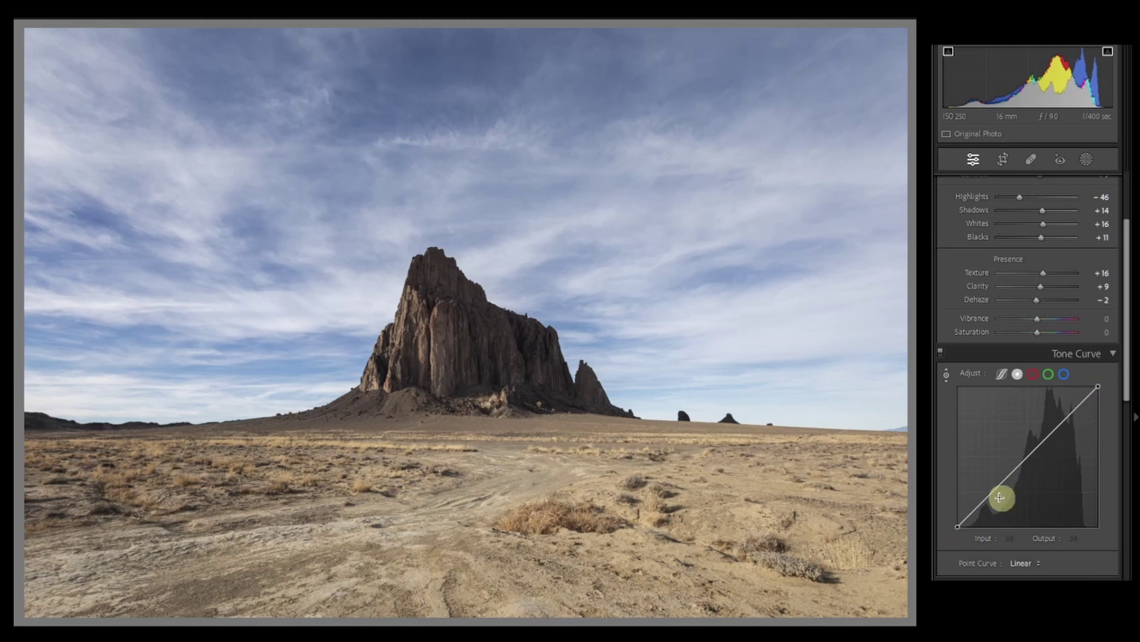
pyautogui.click(1005, 479)
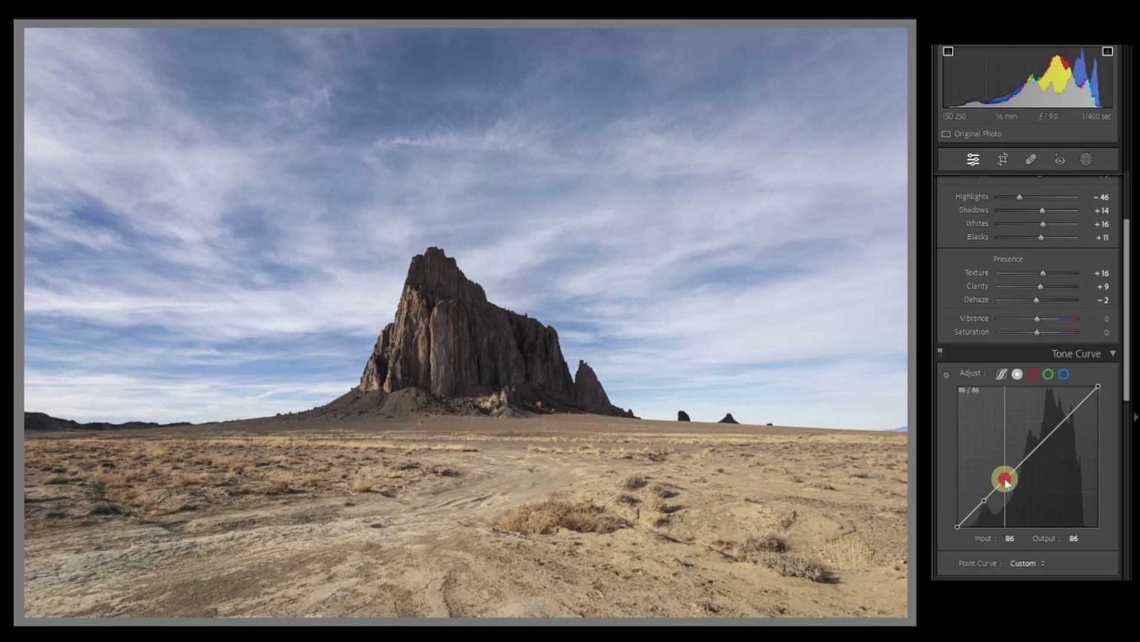
pyautogui.click(1032, 455)
pyautogui.click(1053, 432)
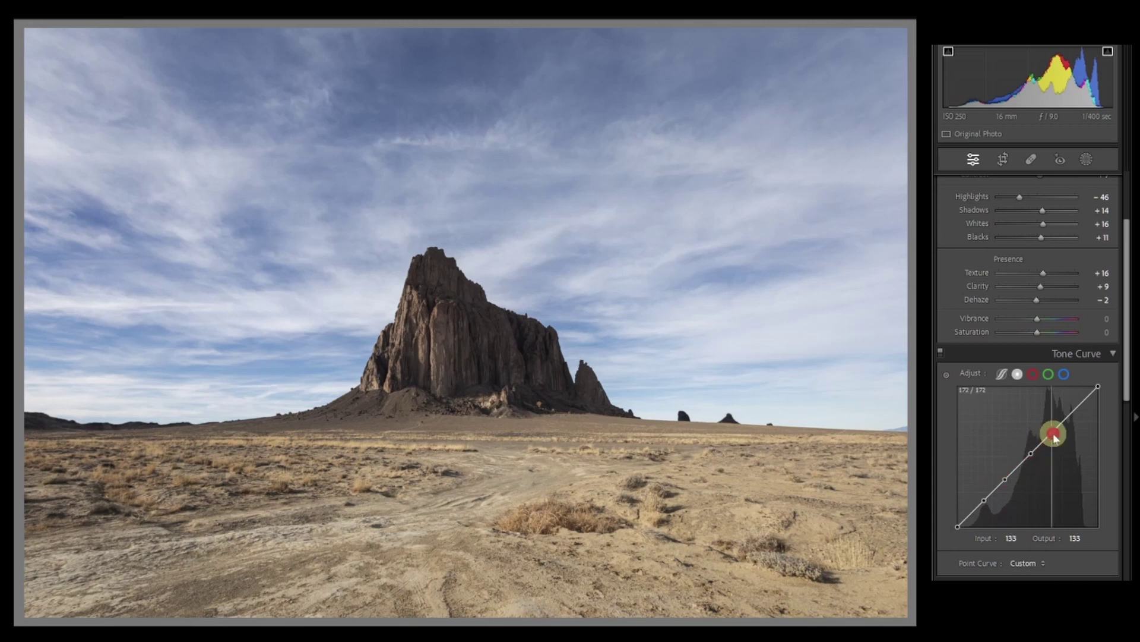
pyautogui.click(1075, 412)
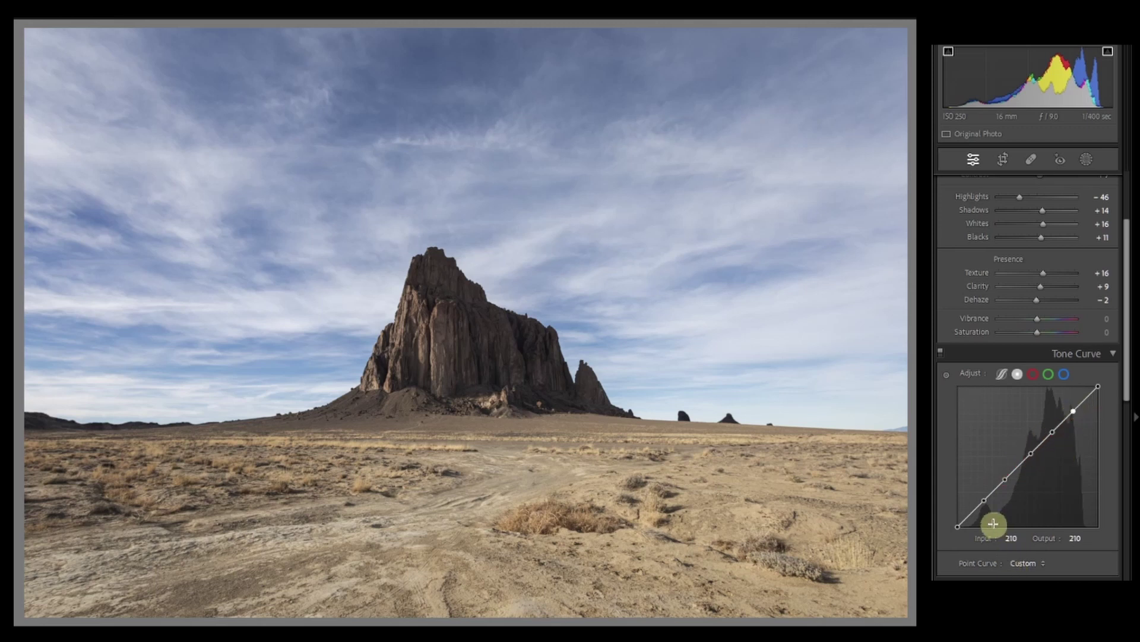
# - Bend the points into a strong S-curve with the brightest added point at input 206, output 226, and reset the point curve
pyautogui.moveTo(986, 502); pyautogui.dragTo(1009, 484)
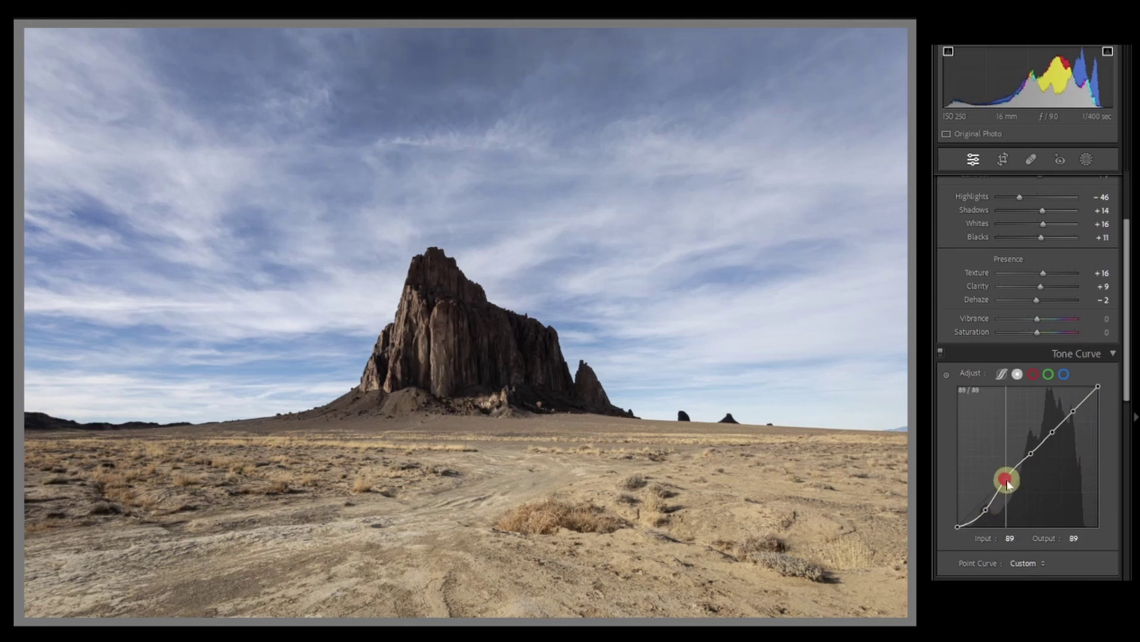
pyautogui.click(1053, 433)
pyautogui.moveTo(1053, 433); pyautogui.dragTo(1074, 406)
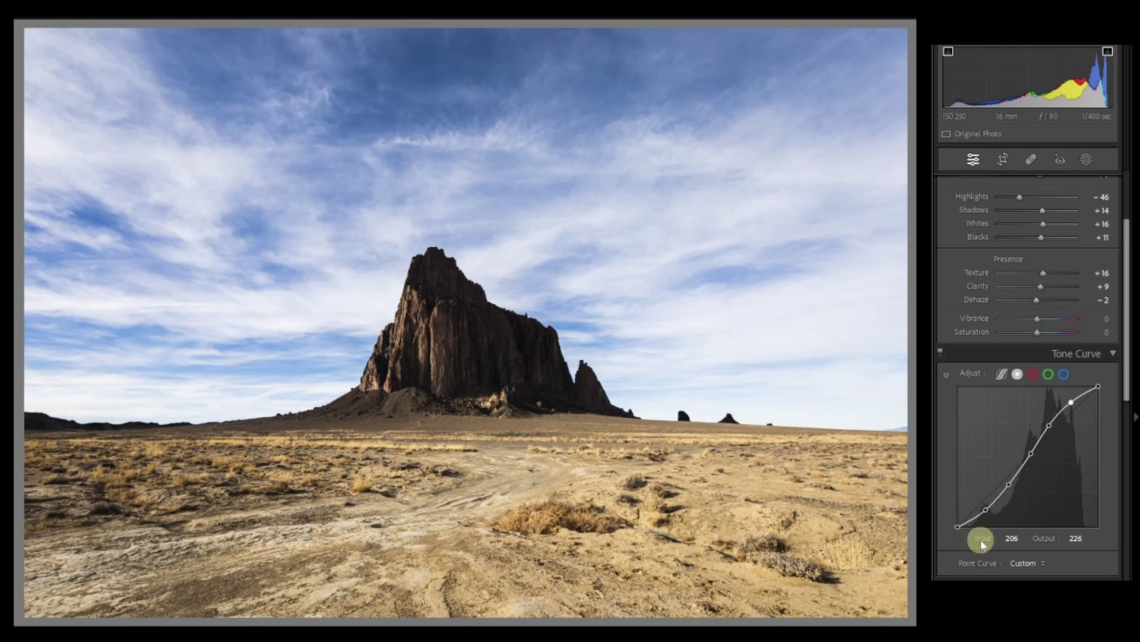
pyautogui.rightClick(1063, 480)
pyautogui.click(1053, 494)
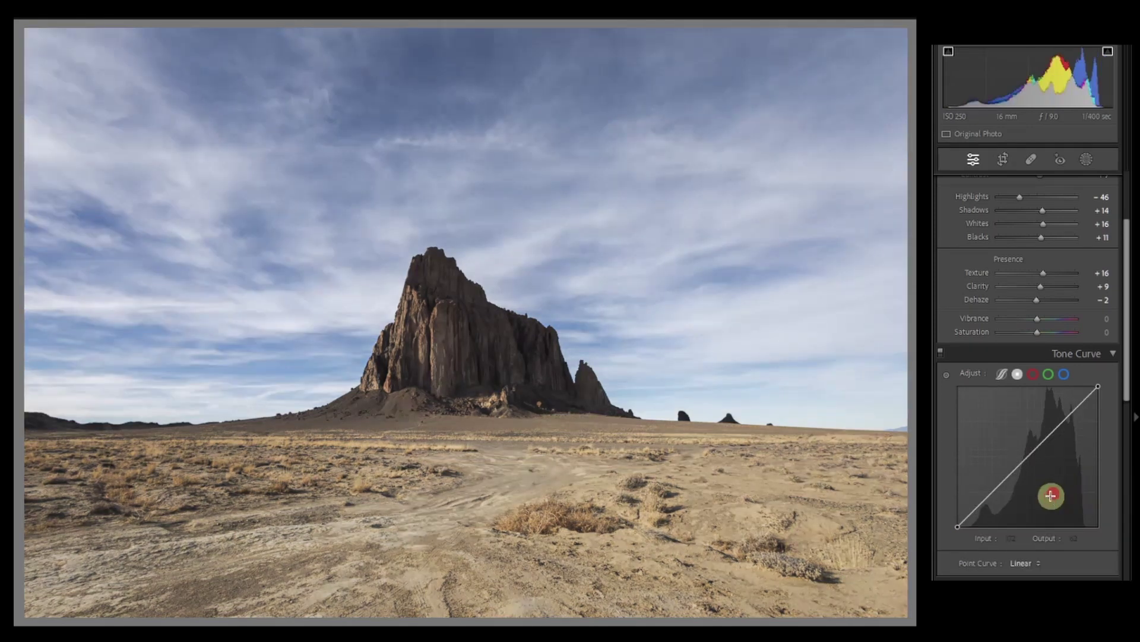
# - Try the Medium Contrast and Strong Contrast point curve presets, and return the curve to Linear
pyautogui.click(1036, 564)
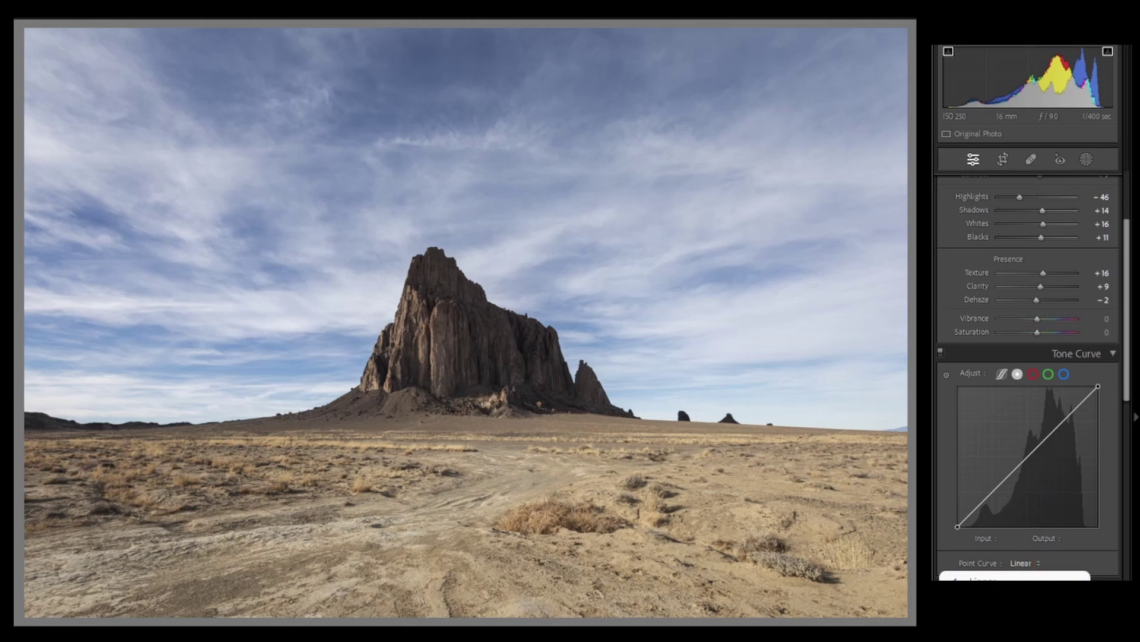
pyautogui.click(1022, 591)
pyautogui.click(1049, 563)
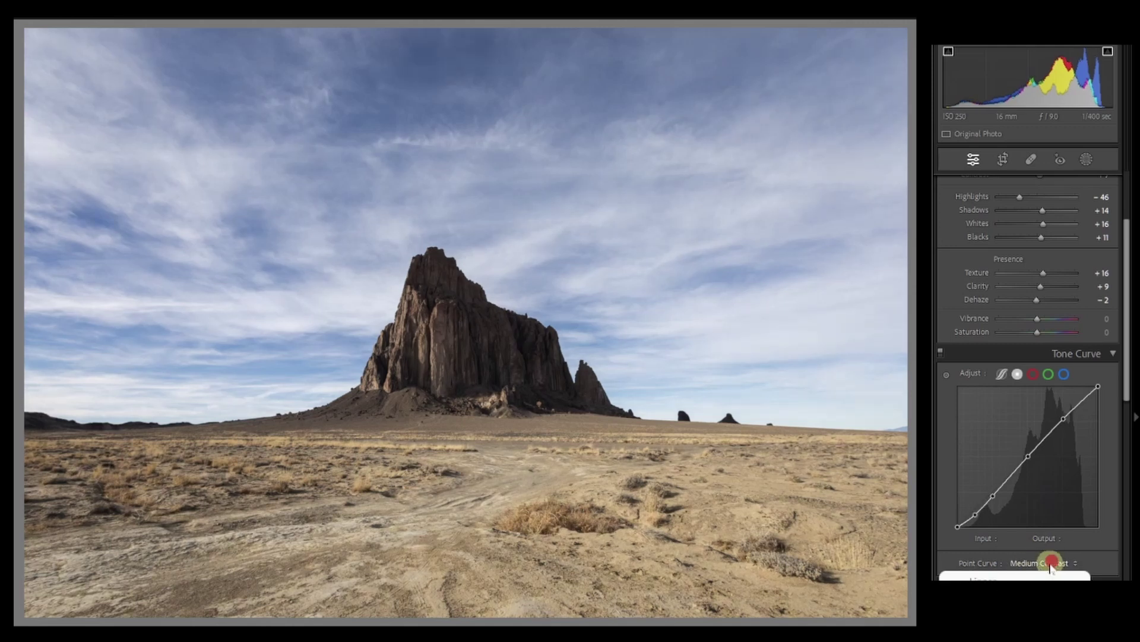
pyautogui.click(1040, 597)
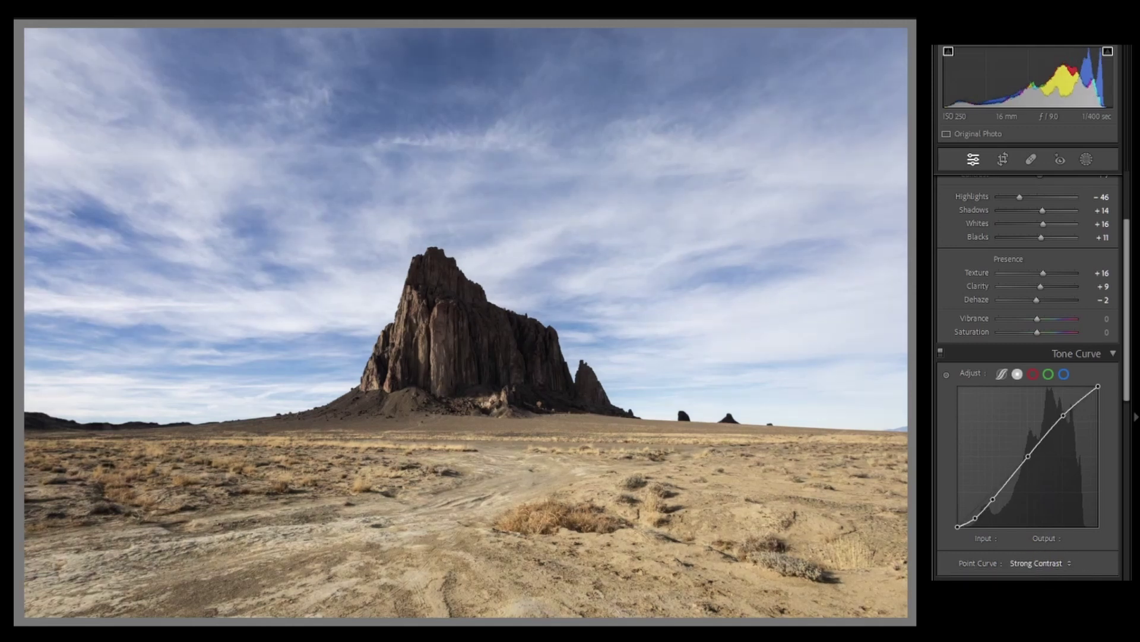
pyautogui.click(1039, 562)
pyautogui.click(1044, 550)
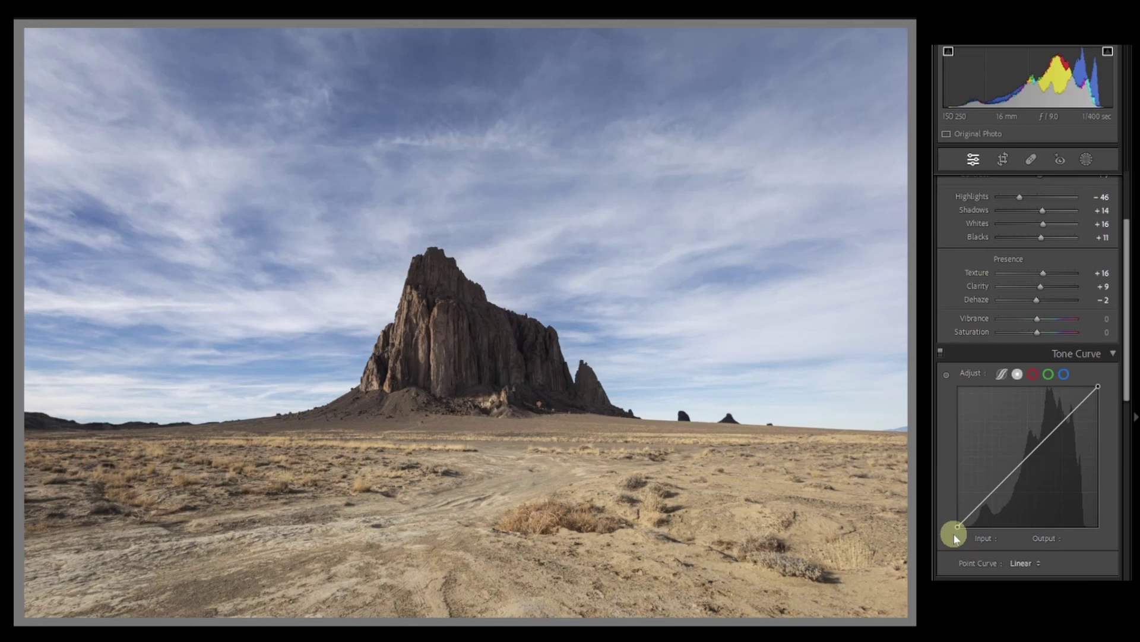
# - Shape a matte point curve with black point output 36, white point output 229, a shadow point at 74/74 and a highlight point at 174/176
pyautogui.moveTo(958, 526); pyautogui.dragTo(954, 512)
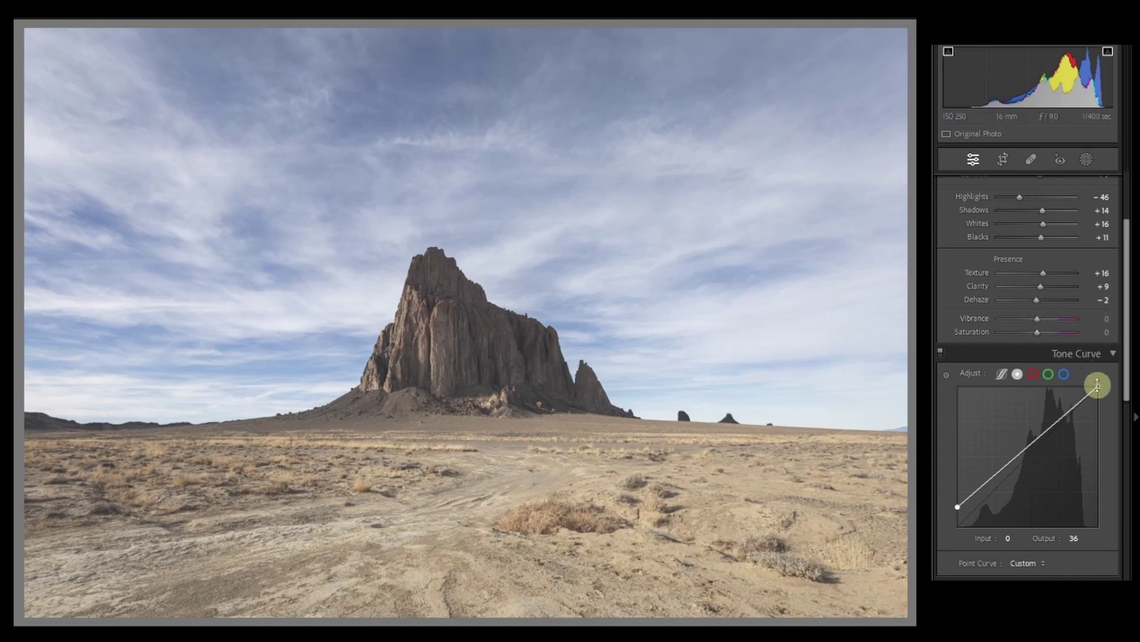
pyautogui.moveTo(1097, 384); pyautogui.dragTo(1113, 404)
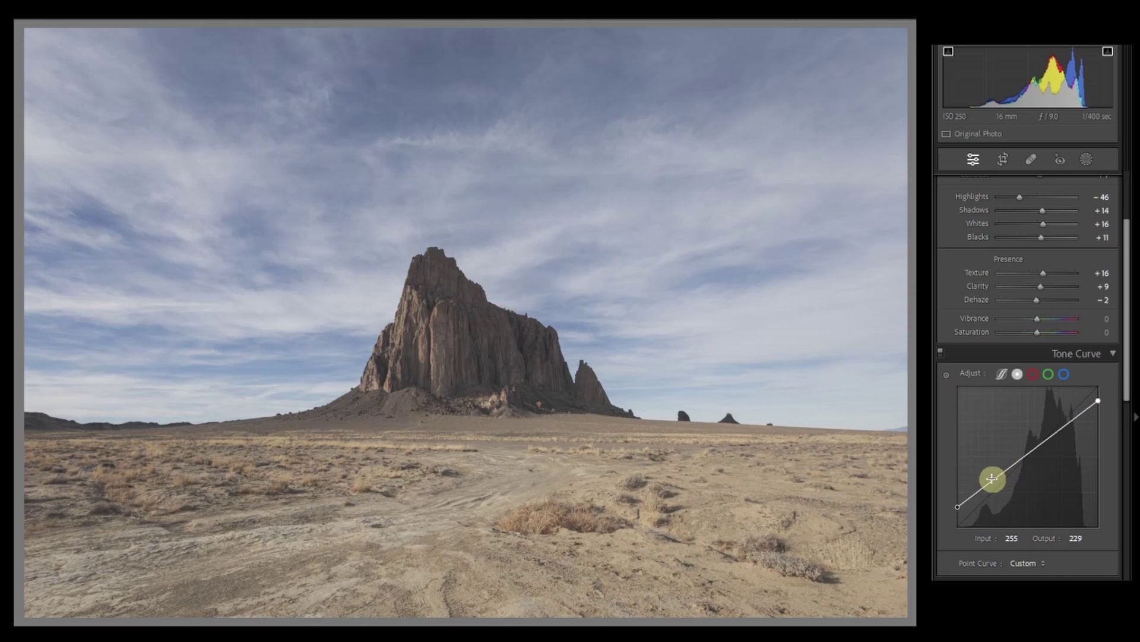
pyautogui.moveTo(992, 478); pyautogui.dragTo(999, 485)
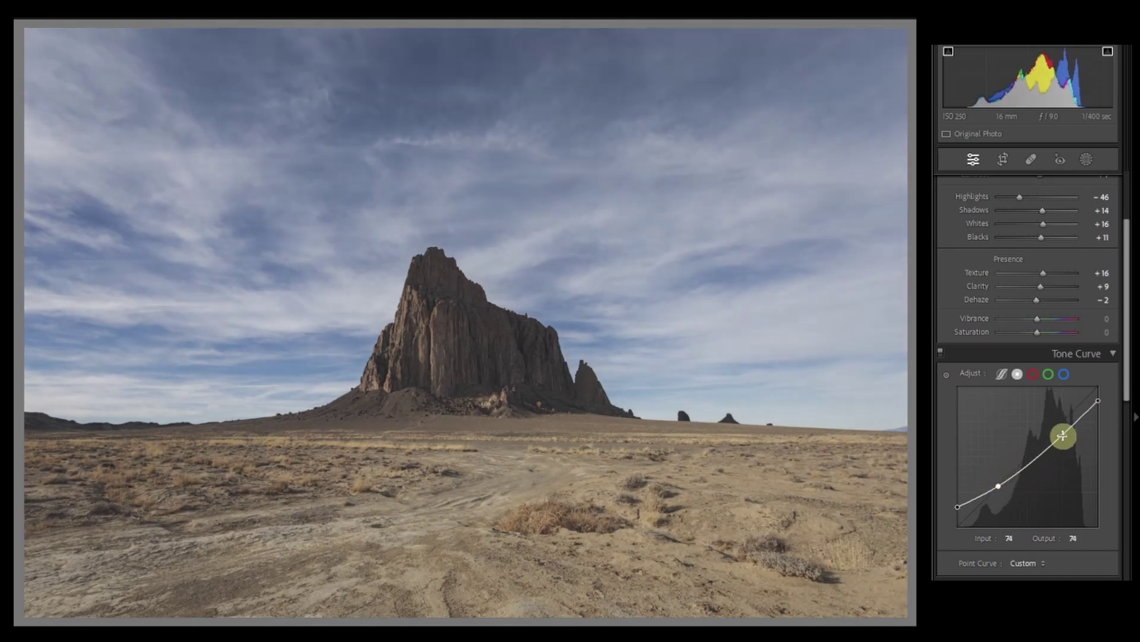
pyautogui.moveTo(1062, 438); pyautogui.dragTo(1054, 429)
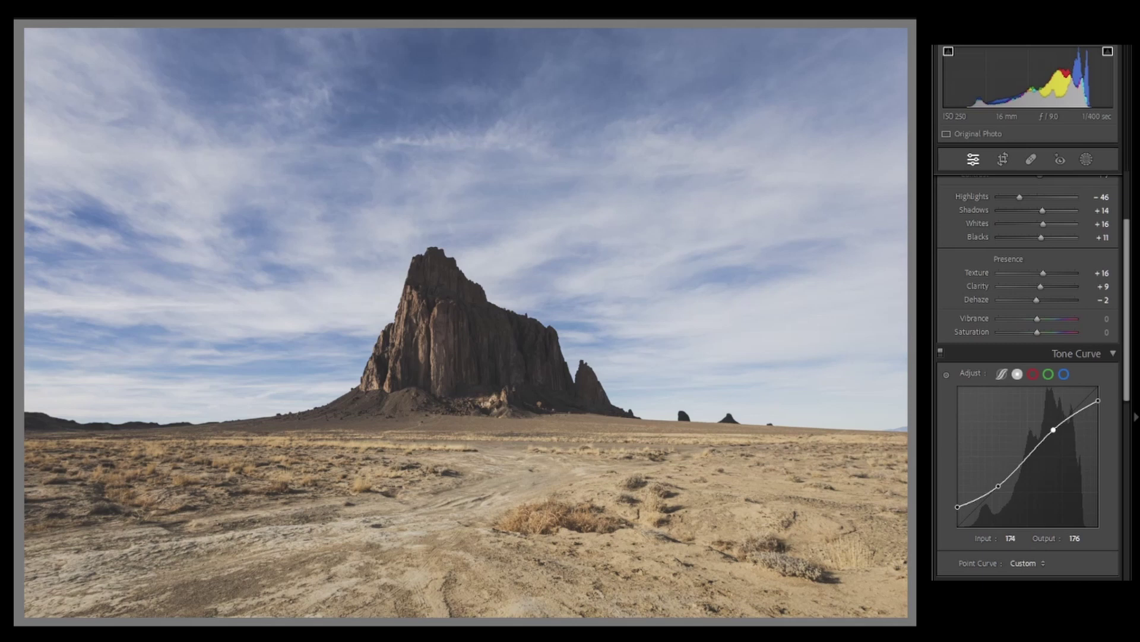
# - Shape the blue channel curve with a shadow point at input 53, output 67 and a highlight point at input 187, output 175
pyautogui.click(1032, 374)
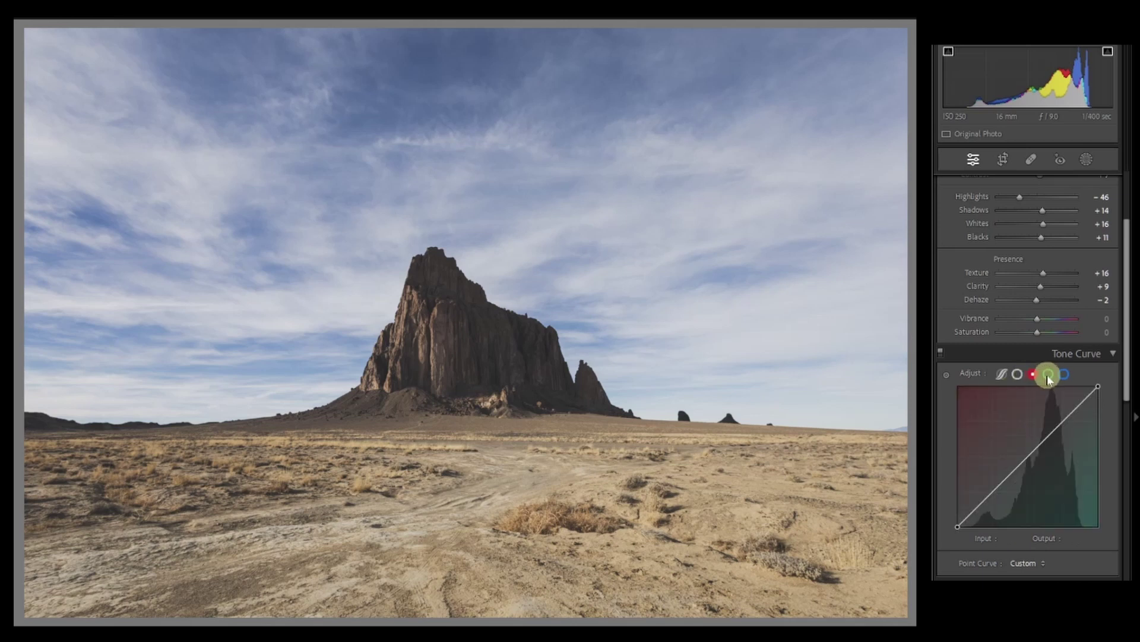
pyautogui.click(1048, 374)
pyautogui.click(1065, 375)
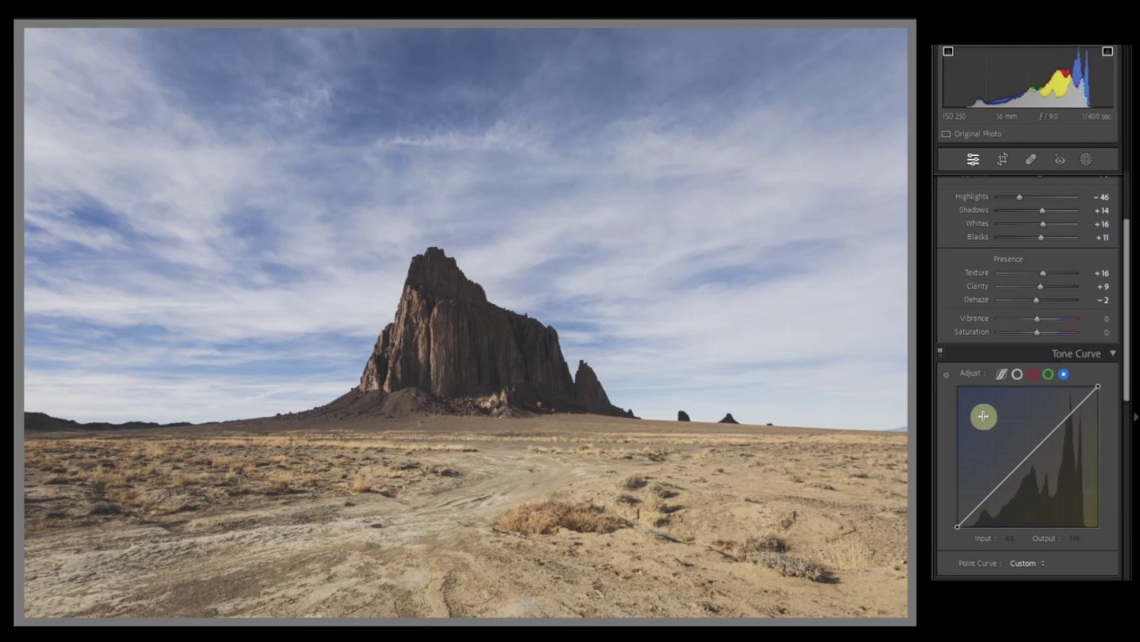
pyautogui.click(988, 496)
pyautogui.moveTo(989, 499); pyautogui.dragTo(986, 489)
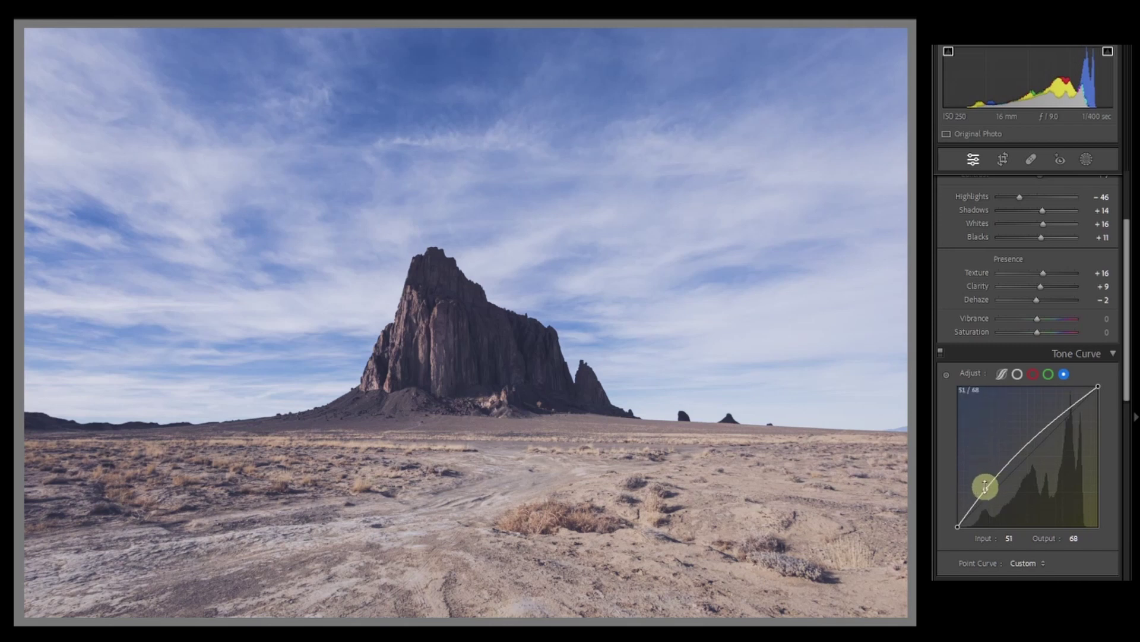
pyautogui.click(985, 487)
pyautogui.moveTo(986, 490); pyautogui.dragTo(986, 490)
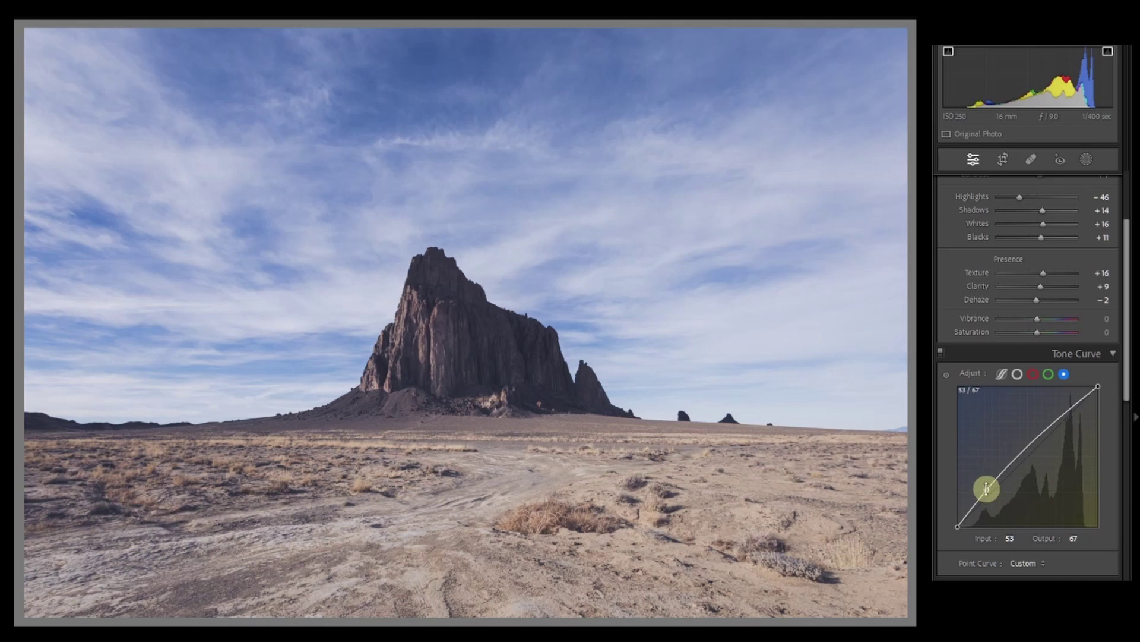
pyautogui.click(1062, 419)
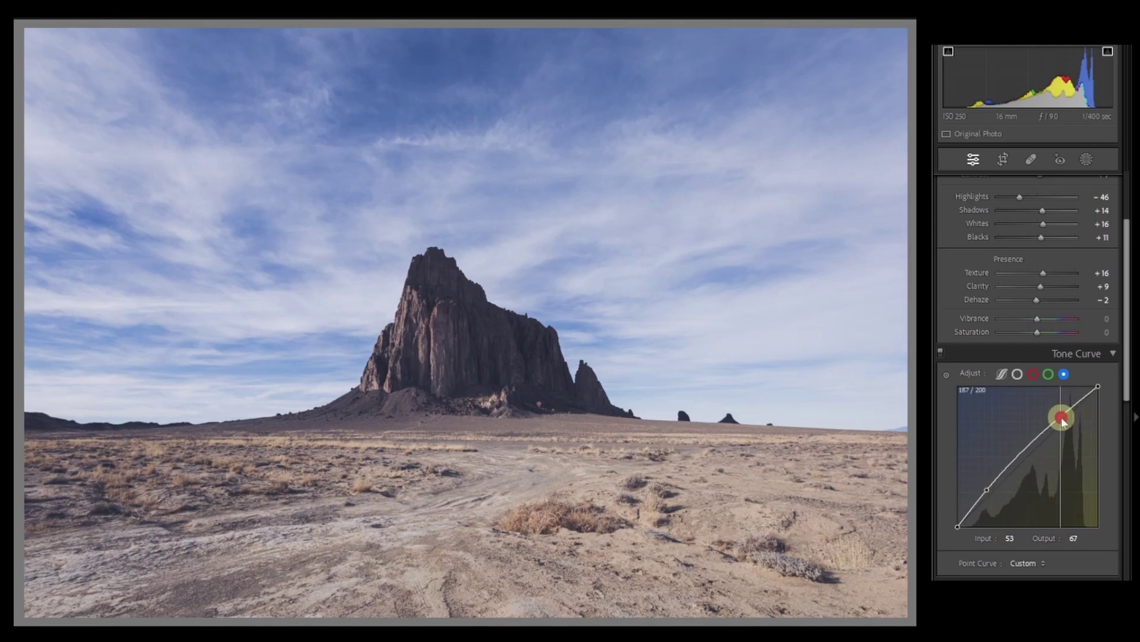
pyautogui.moveTo(1063, 419); pyautogui.dragTo(1063, 433)
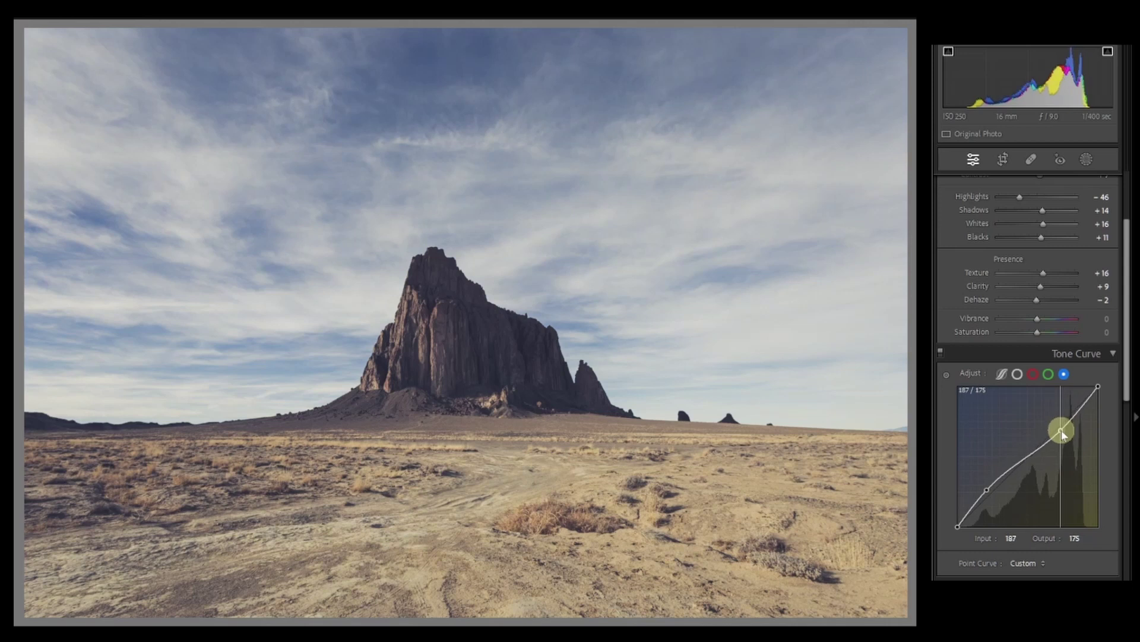
# - Anchor the red channel curve with a midpoint at 129/129 and add a highlight point at input 200, output 206
pyautogui.click(1049, 381)
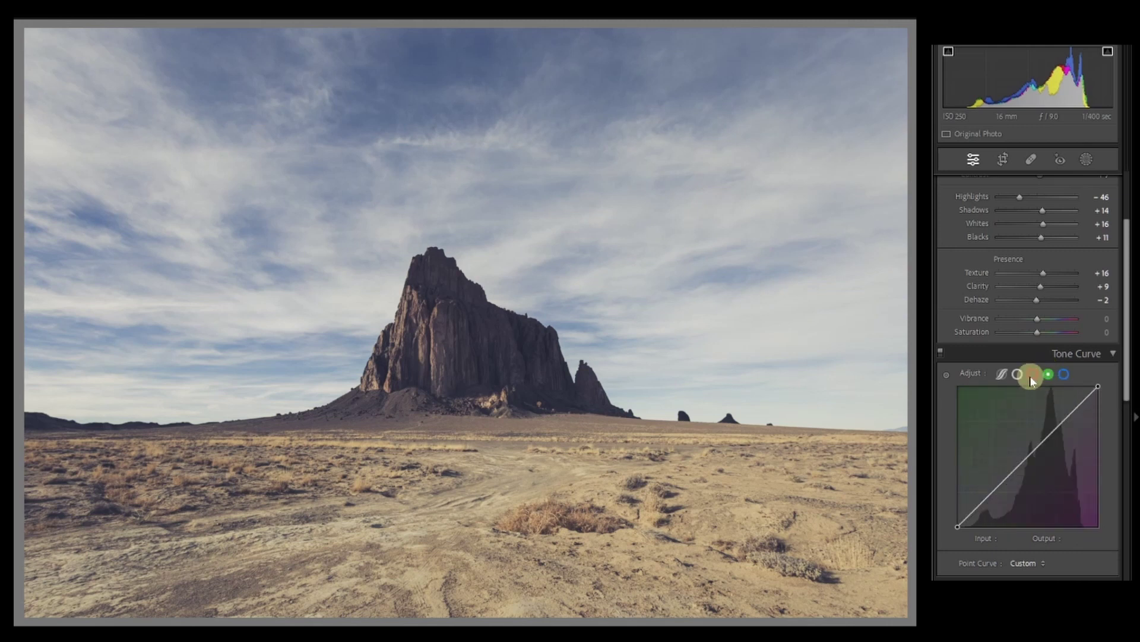
pyautogui.click(1031, 375)
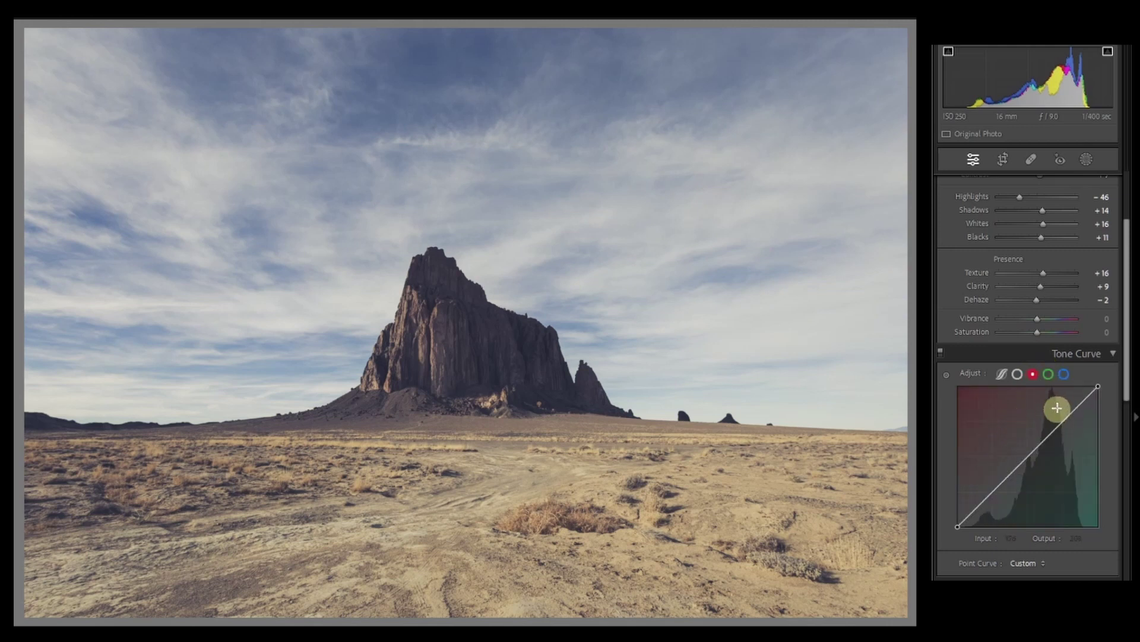
pyautogui.click(1029, 456)
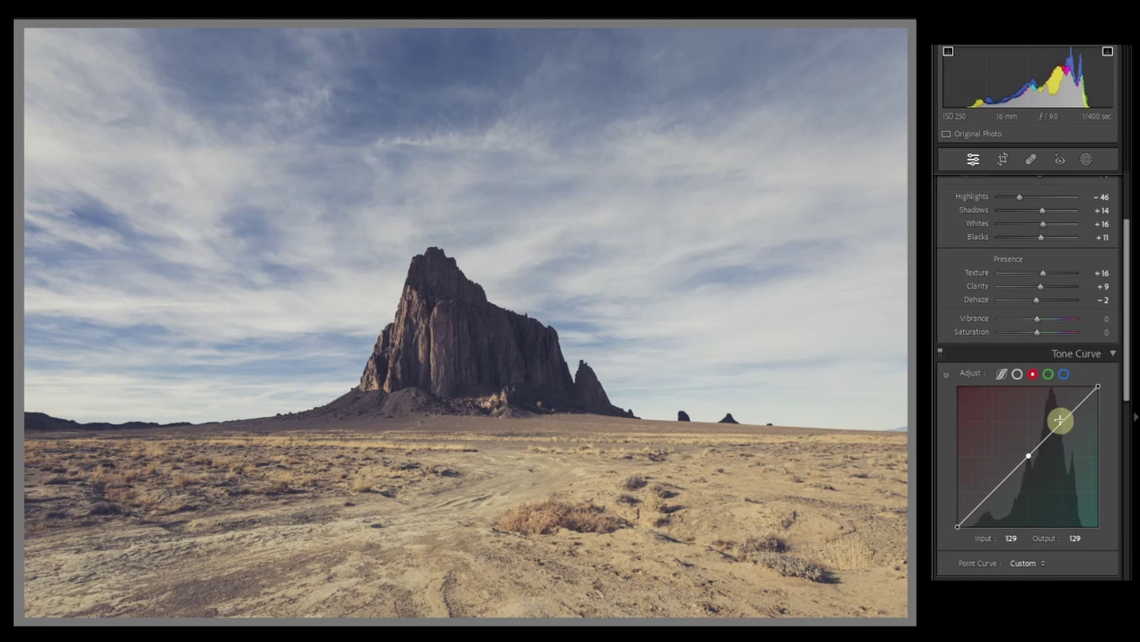
pyautogui.moveTo(1060, 423); pyautogui.dragTo(1069, 415)
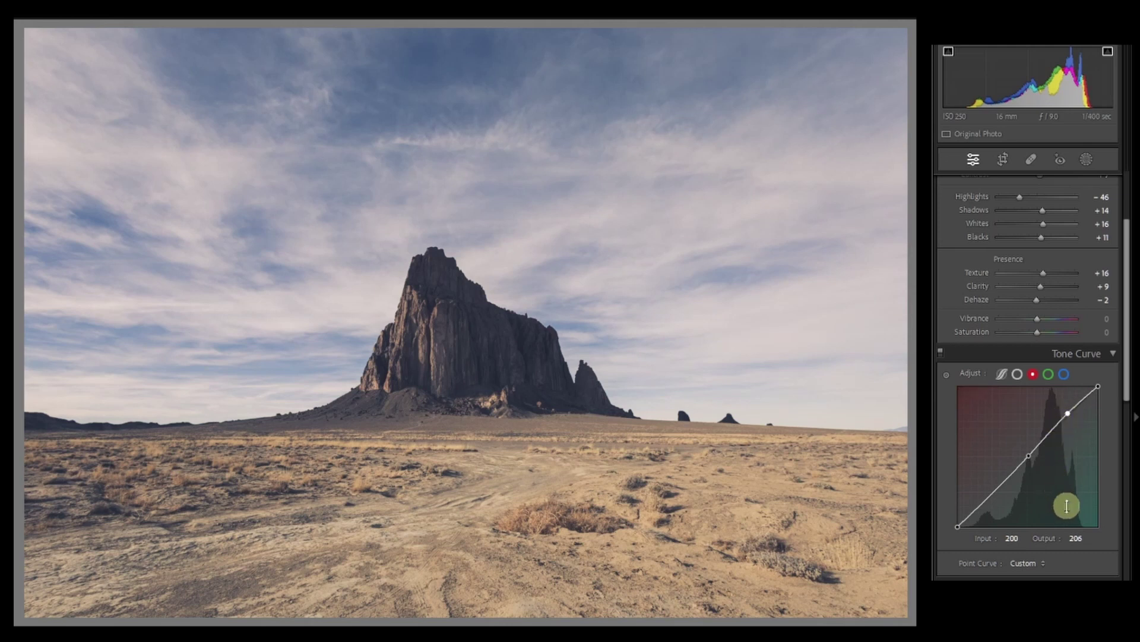
# - Move the blue channel curve's highlight point to input 189, output 168, and review the red and blue channel curves
pyautogui.click(1064, 374)
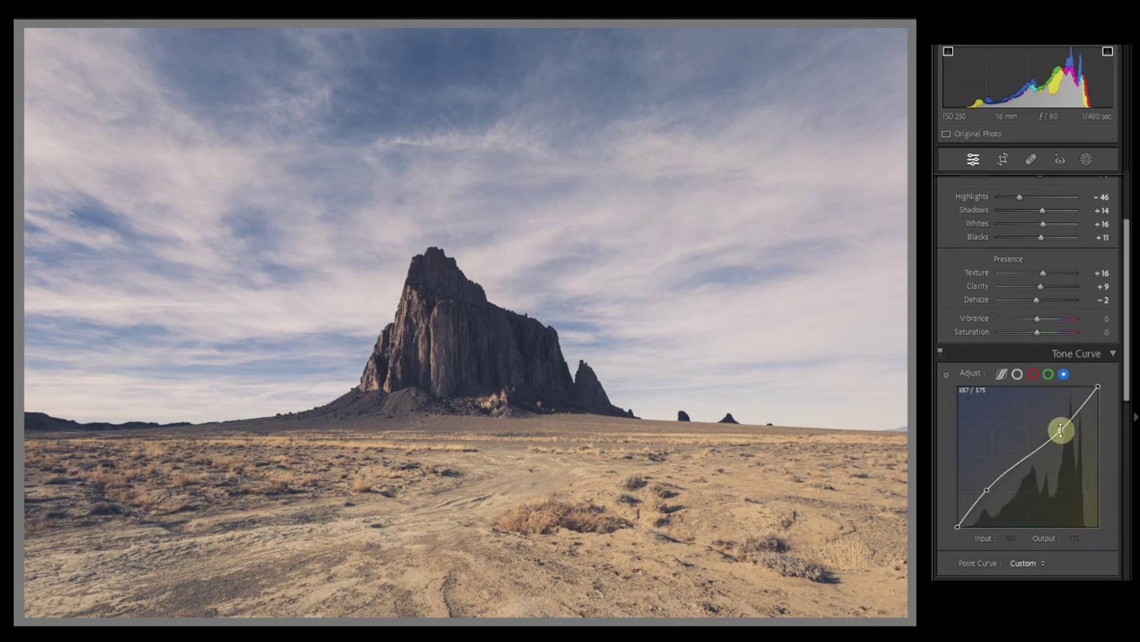
pyautogui.moveTo(1061, 429); pyautogui.dragTo(1062, 434)
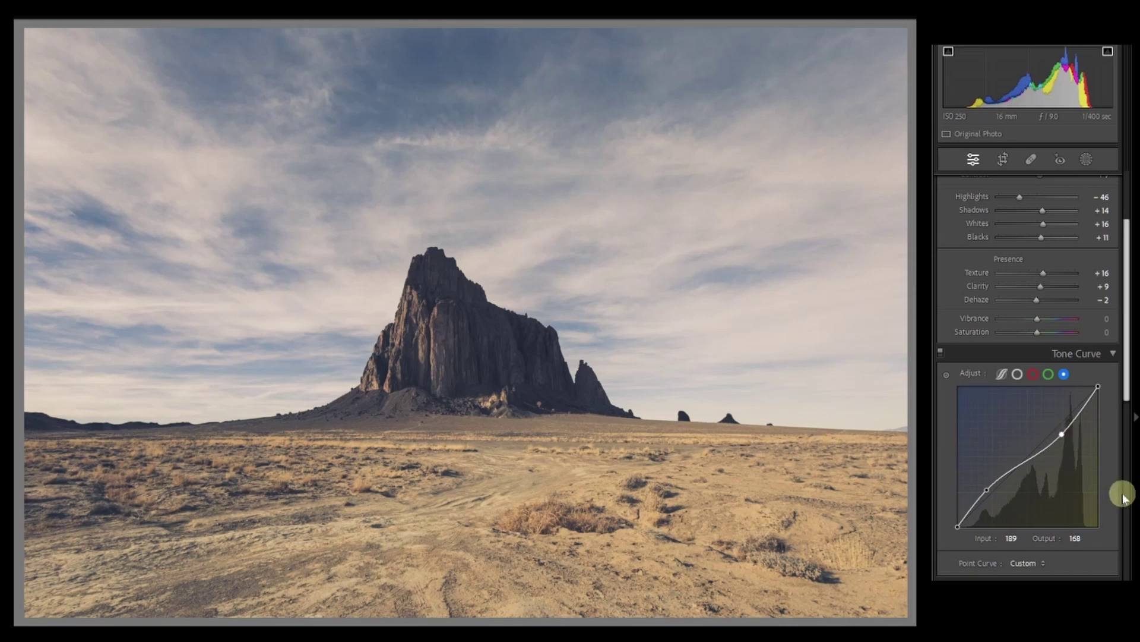
pyautogui.click(1047, 374)
pyautogui.click(1033, 374)
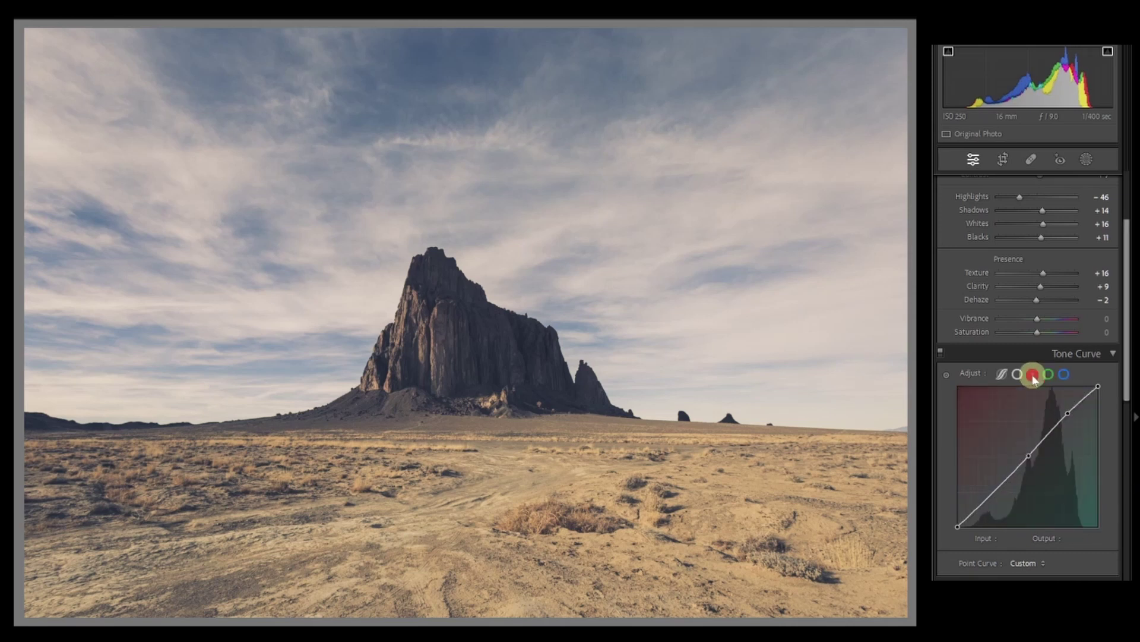
pyautogui.click(1048, 374)
pyautogui.click(1063, 374)
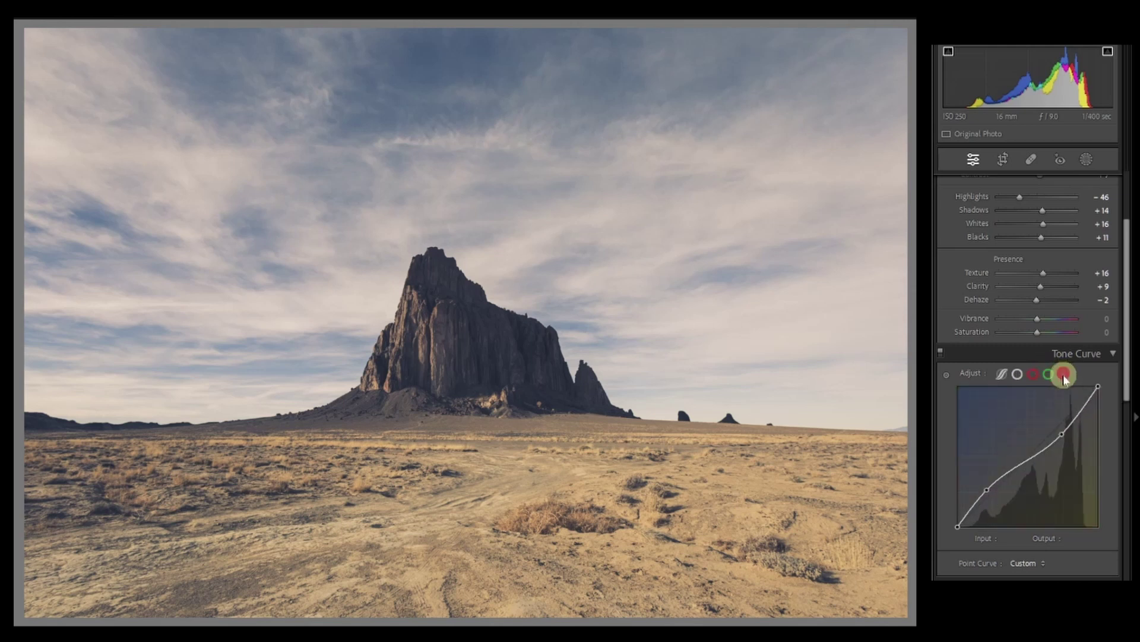
# - Try a midtone point on the green channel curve, raising it to 115/136 and easing it back to 123/127
pyautogui.click(1048, 374)
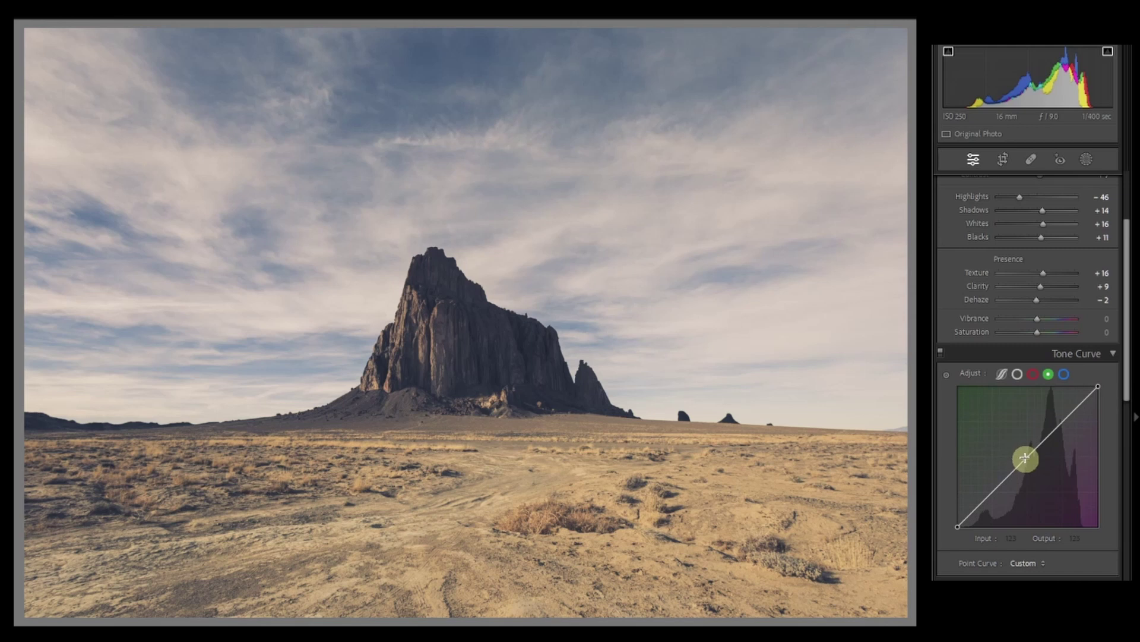
pyautogui.click(1026, 456)
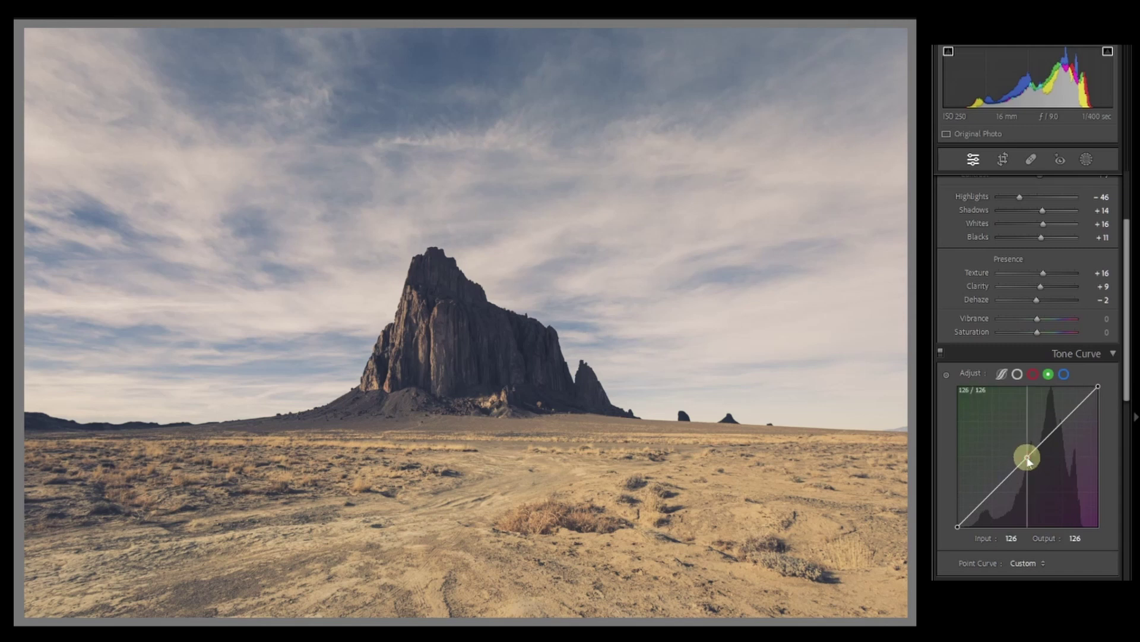
pyautogui.moveTo(1029, 461); pyautogui.dragTo(1022, 455)
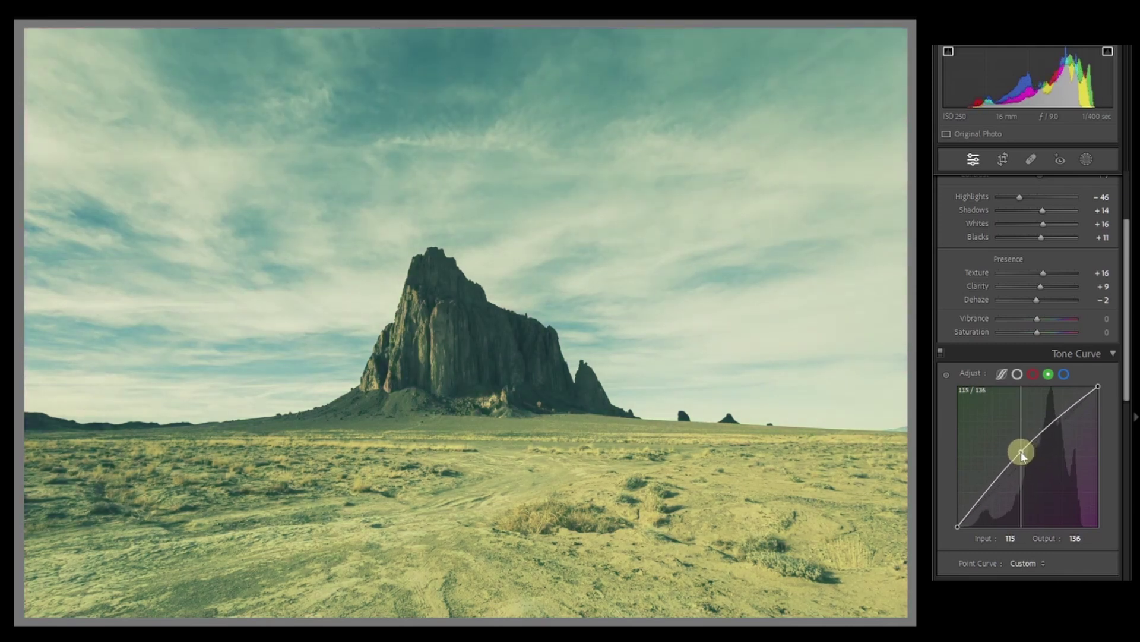
pyautogui.moveTo(1022, 455); pyautogui.dragTo(1026, 458)
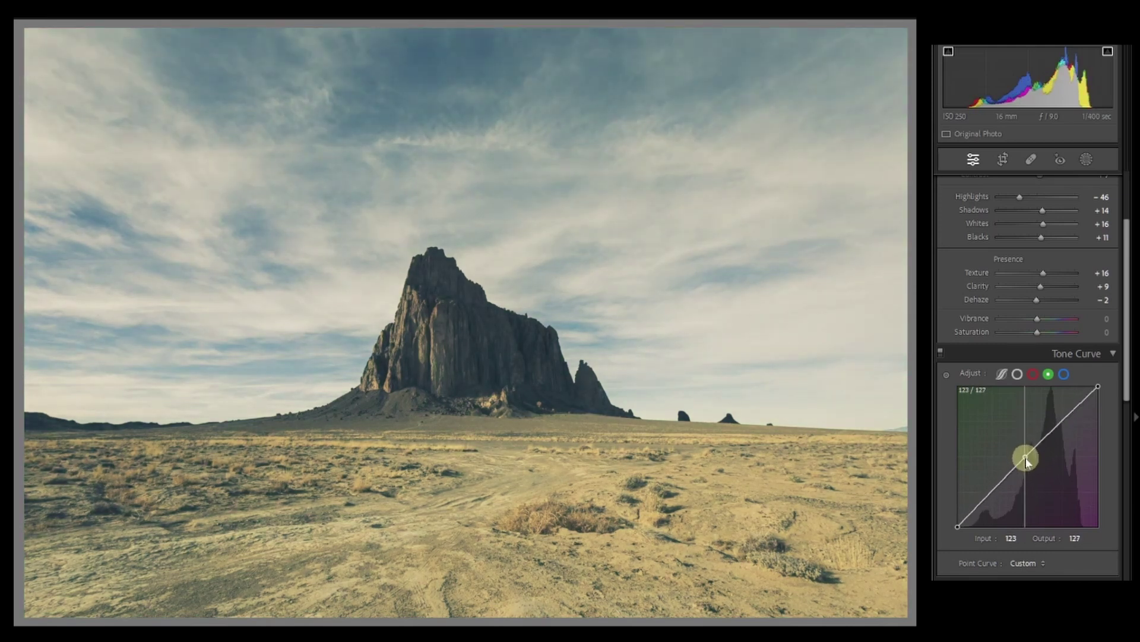
# - Try a shadow point at input 77, output 78 on the red channel curve, and undo the last red curve change
pyautogui.click(1034, 375)
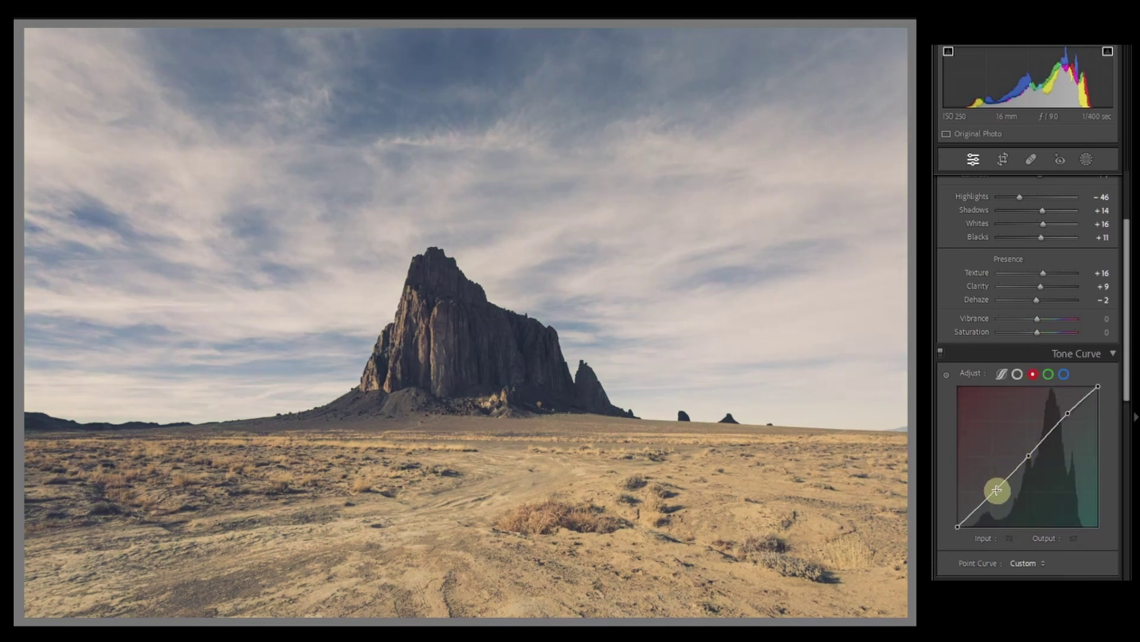
pyautogui.moveTo(1004, 482)
pyautogui.mouseDown()
pyautogui.moveTo(994, 410)
pyautogui.moveTo(1000, 482)
pyautogui.mouseUp()
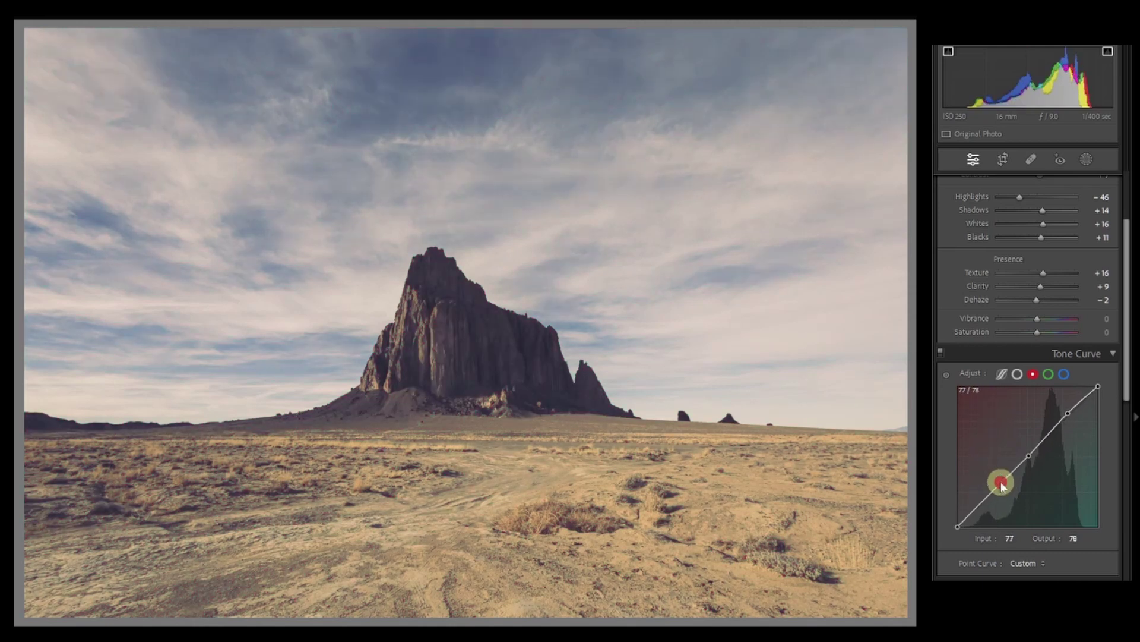
pyautogui.hotkey('ctrl', 'z')
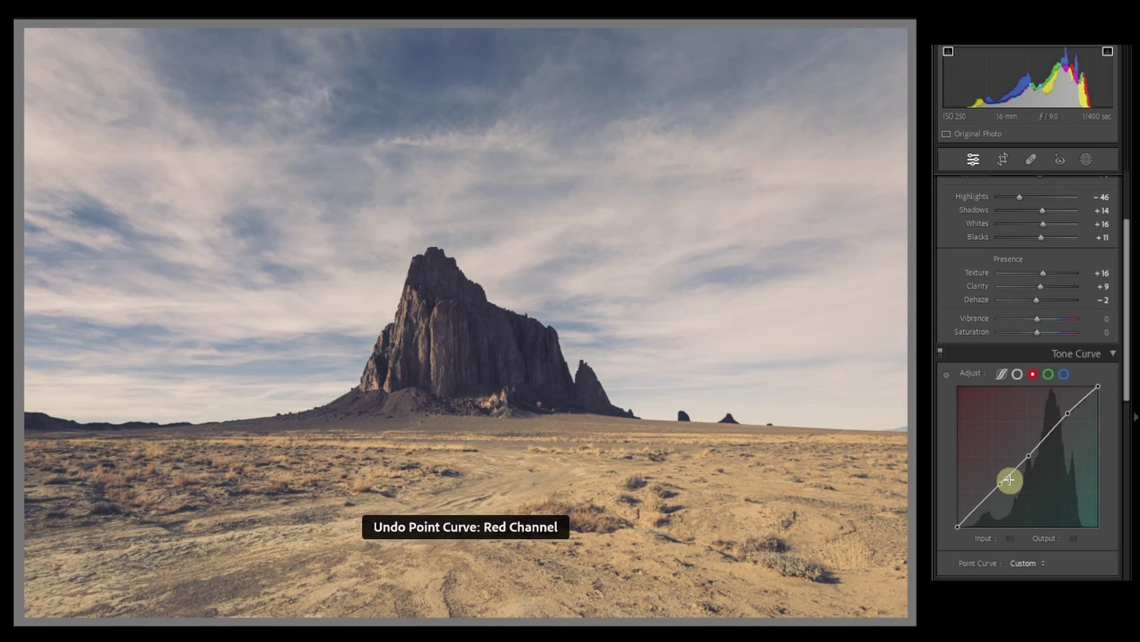